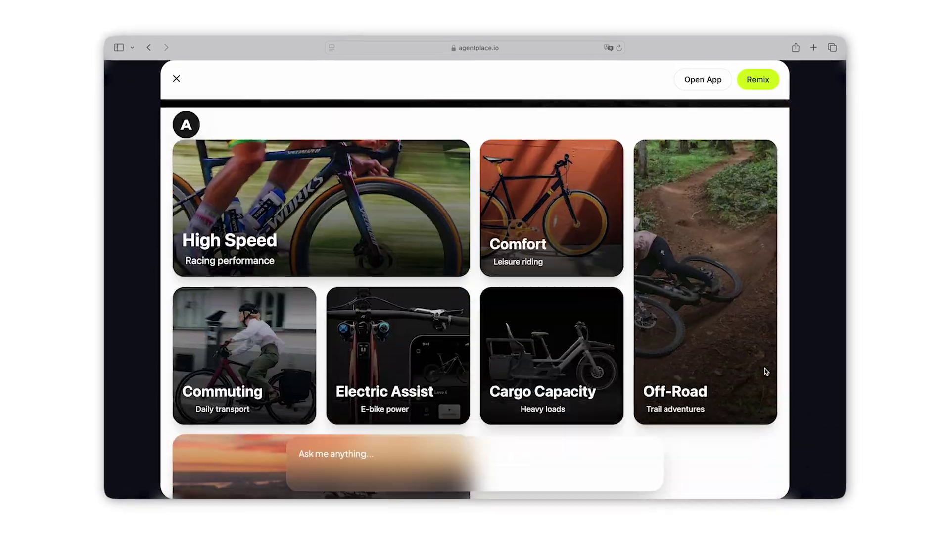
scroll(767, 371, down, 10)
scroll(775, 374, down, 3)
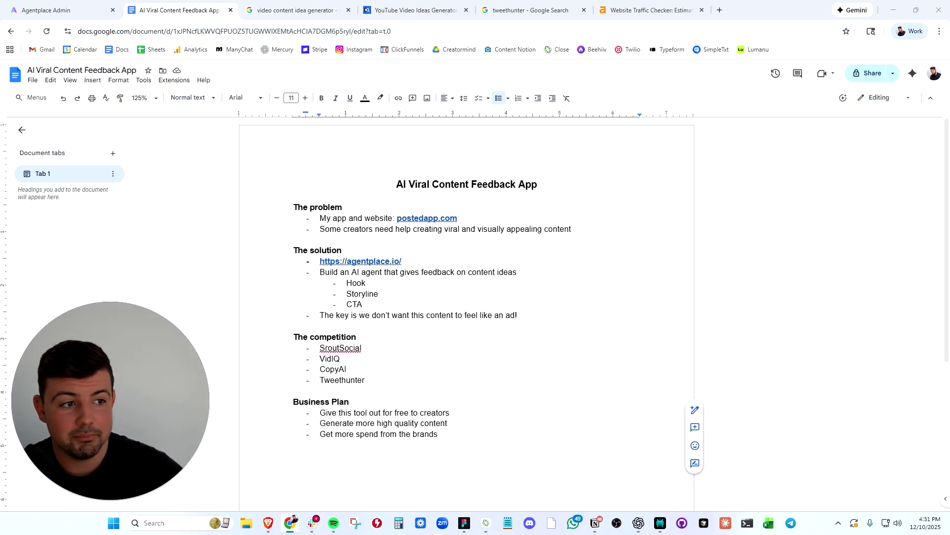
Bring the postedapp.com creators page window over the planning document to view it, and move it back off the screen
drag(949, 159, 317, 44)
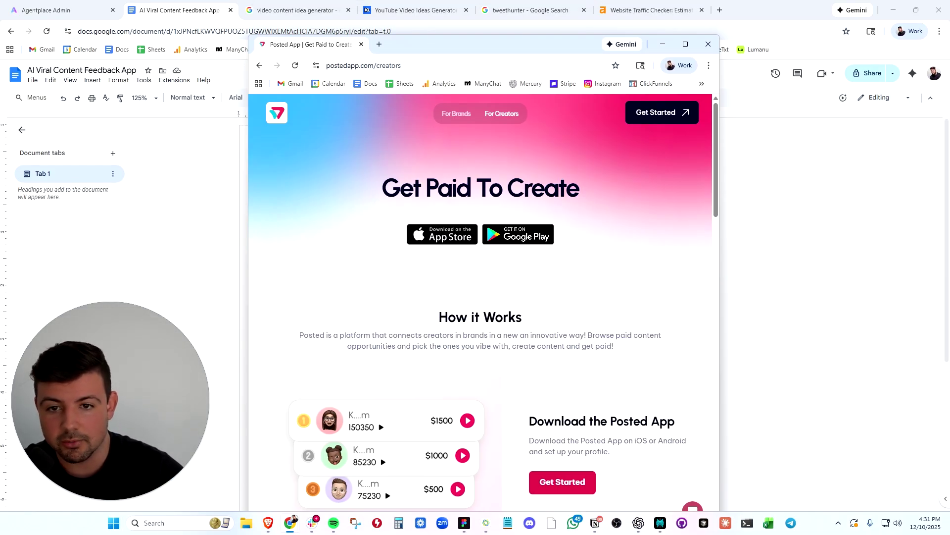
drag(418, 45, 949, 79)
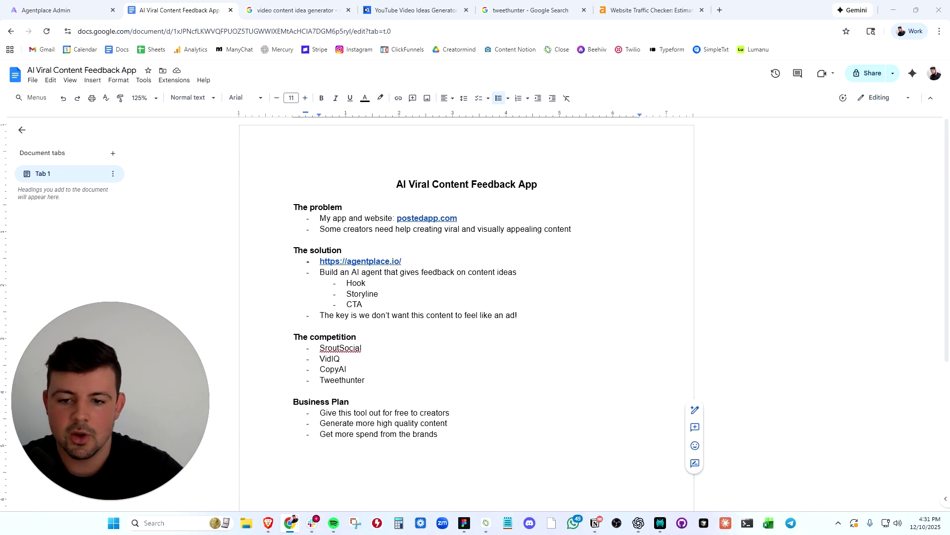
Review the solution section of the planning document, covering the feedback agent, its hook, storyline and CTA points, and the no-ad requirement
drag(325, 272, 391, 272)
click(423, 271)
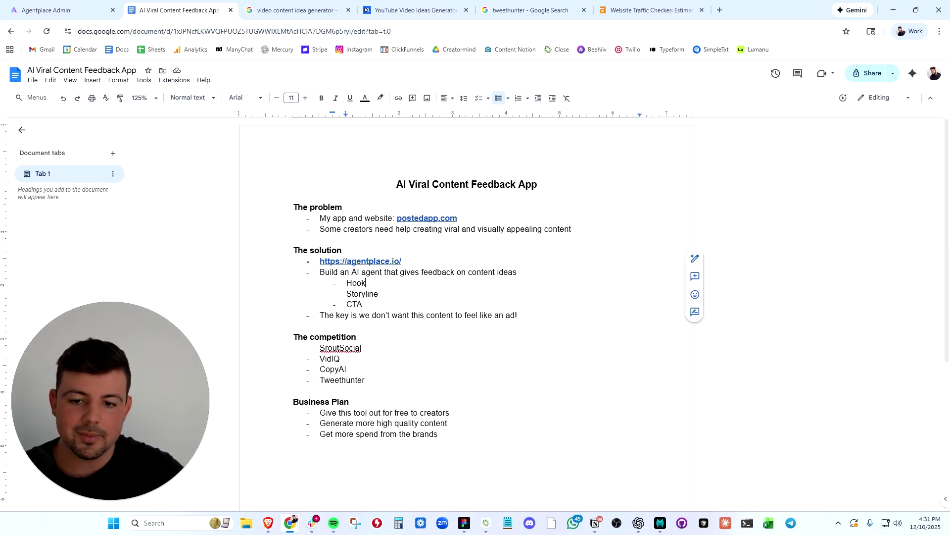
click(363, 304)
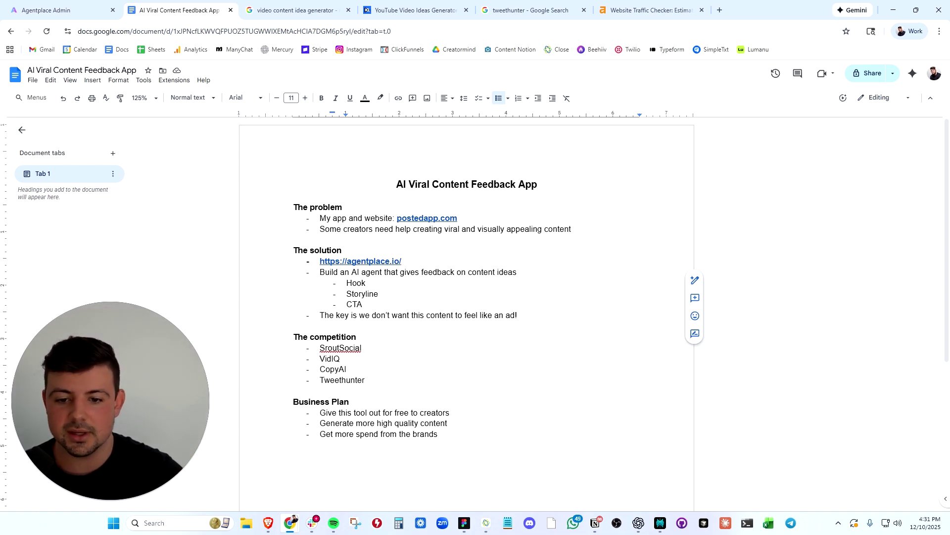
drag(335, 315, 463, 316)
click(518, 315)
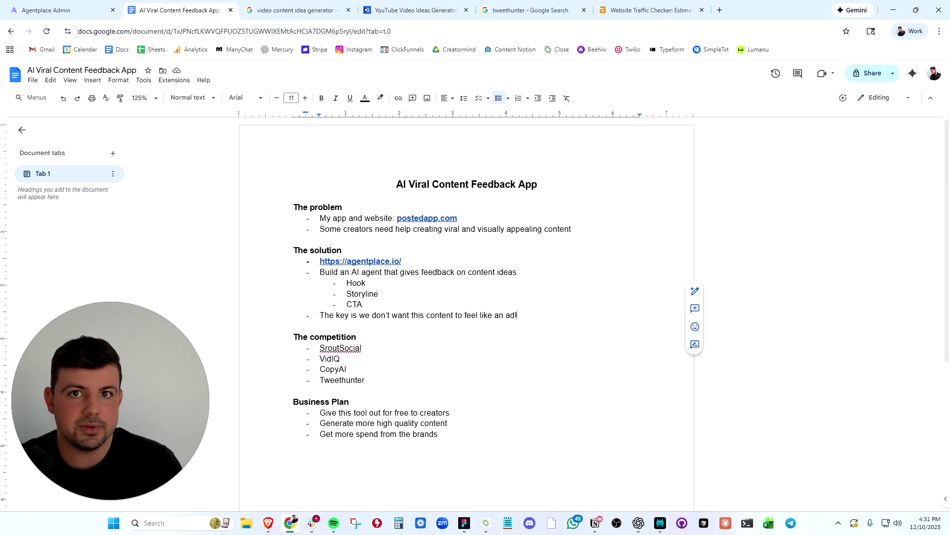
double_click(344, 250)
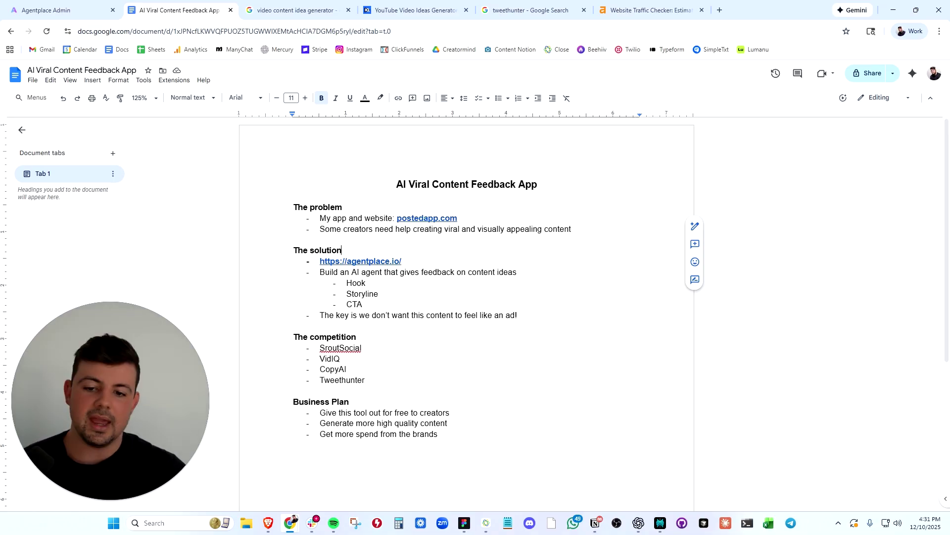
Correct the misspelled first competitor in the competition list to SproutSocial
click(356, 337)
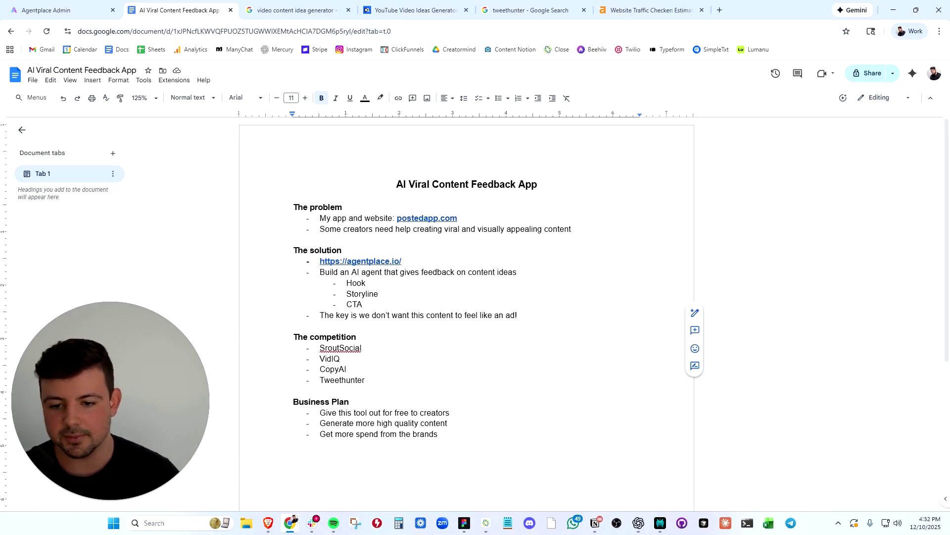
click(346, 348)
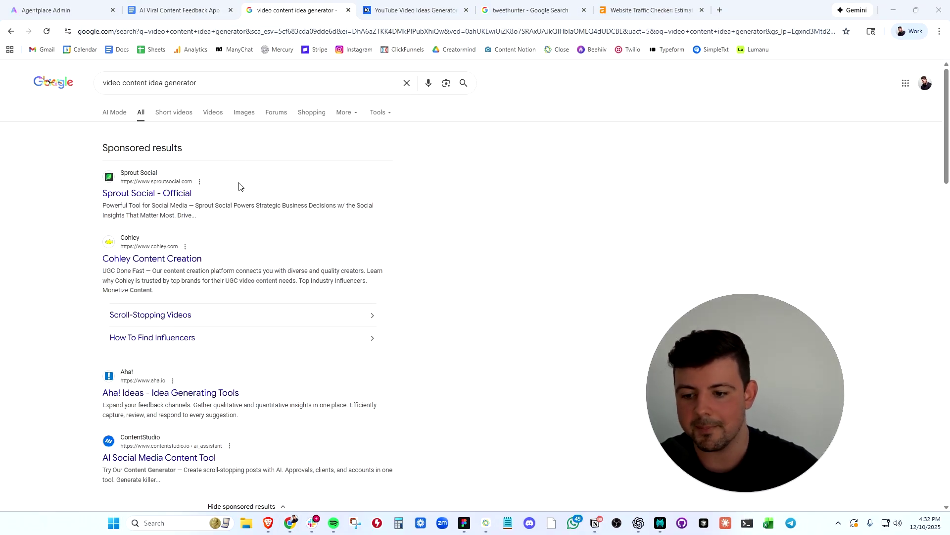
Look through the Google results for "video content idea generator" for competing tools, and return to the planning document
scroll(258, 198, down, 6)
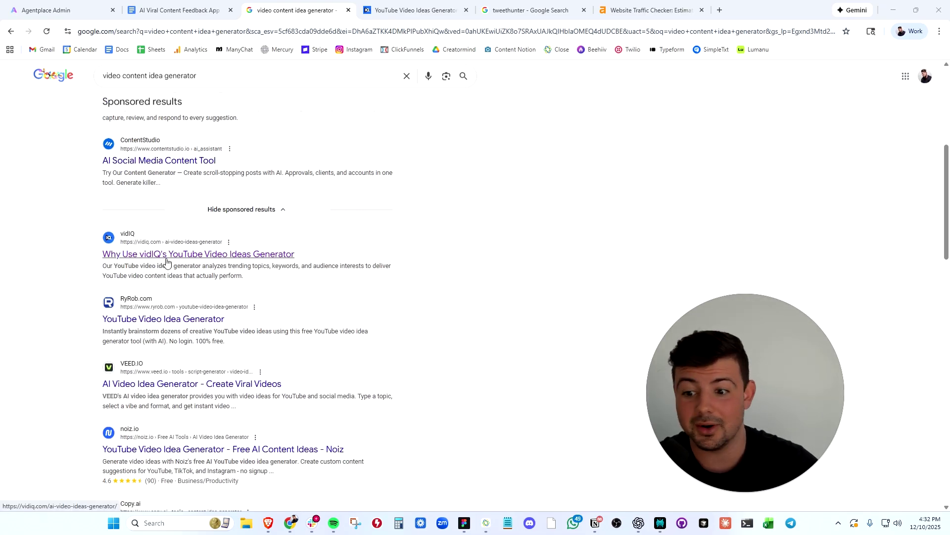
scroll(168, 263, down, 2)
scroll(176, 277, down, 3)
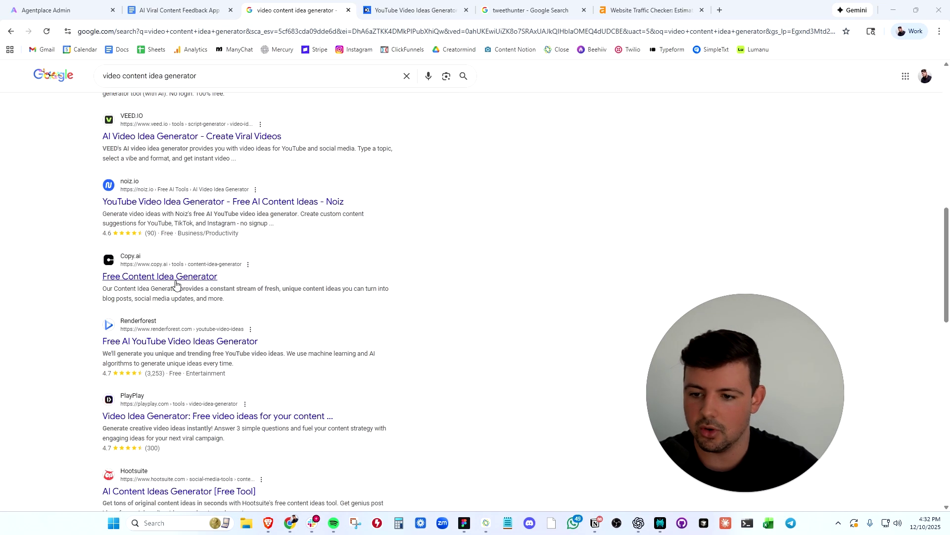
click(187, 9)
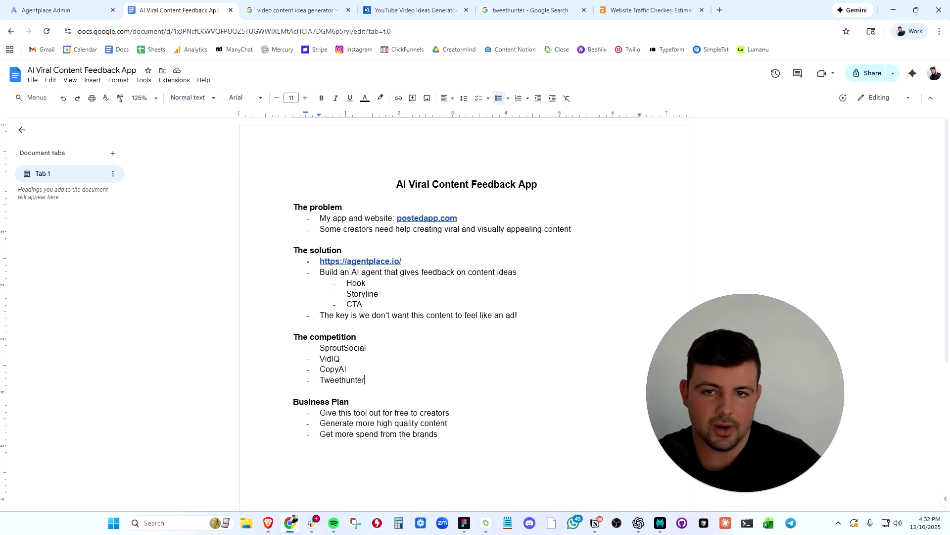
Examine the Google results for tweethunter and the Ahrefs organic traffic report for tweethunter.io
click(525, 10)
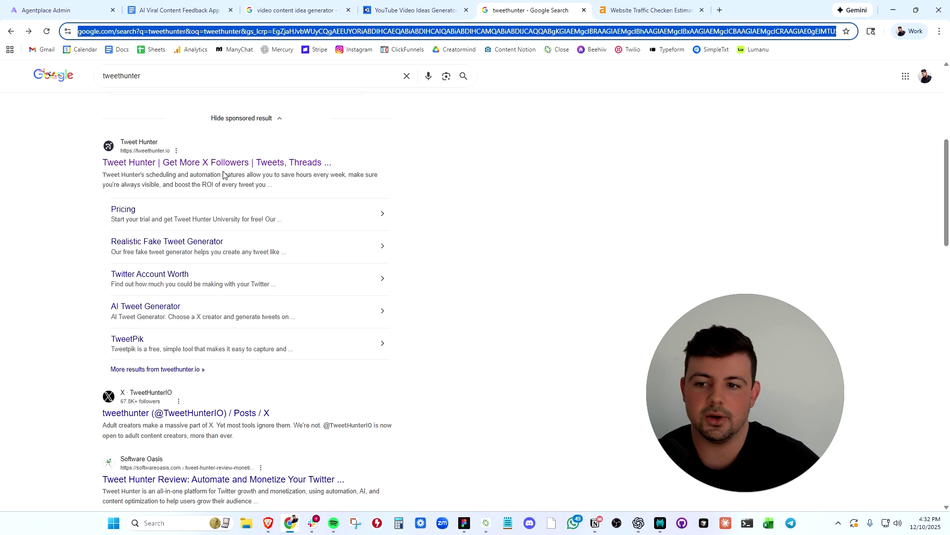
scroll(223, 174, up, 5)
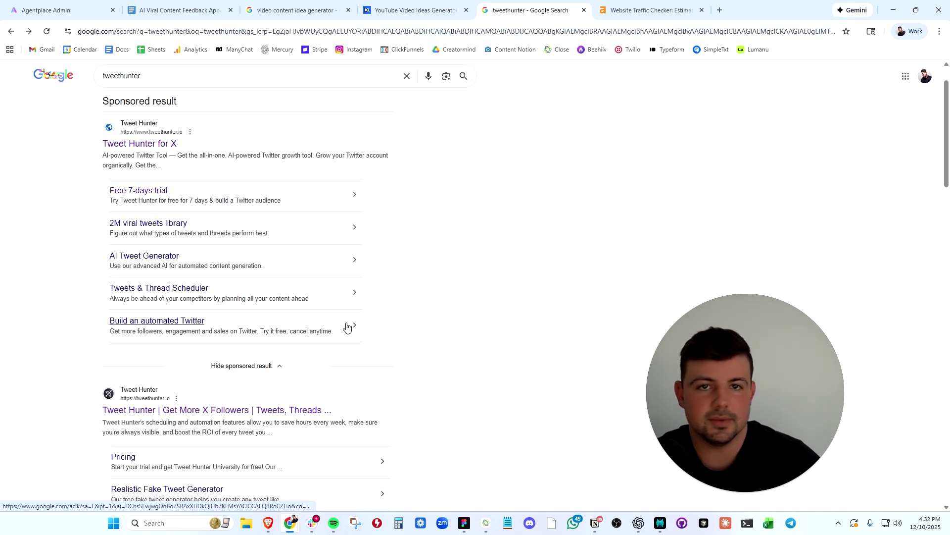
click(647, 9)
double_click(361, 89)
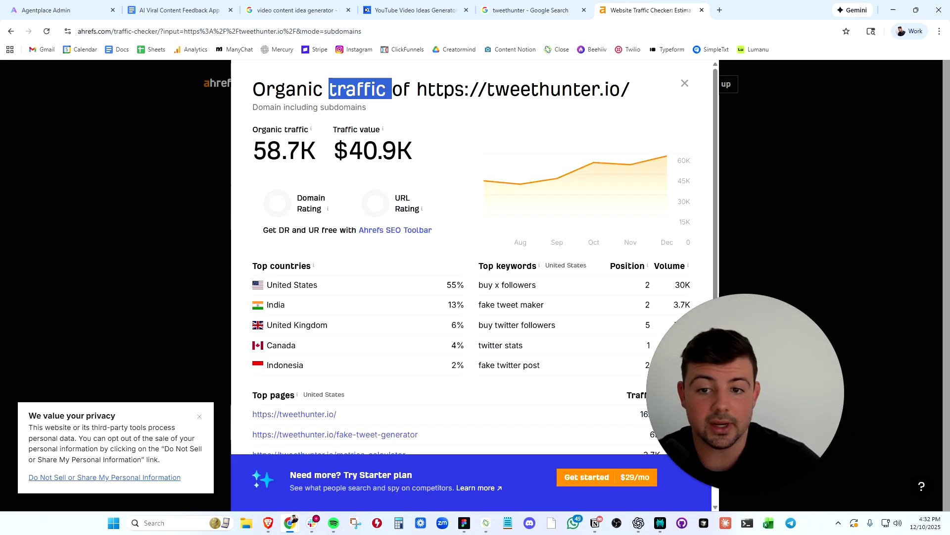
double_click(286, 145)
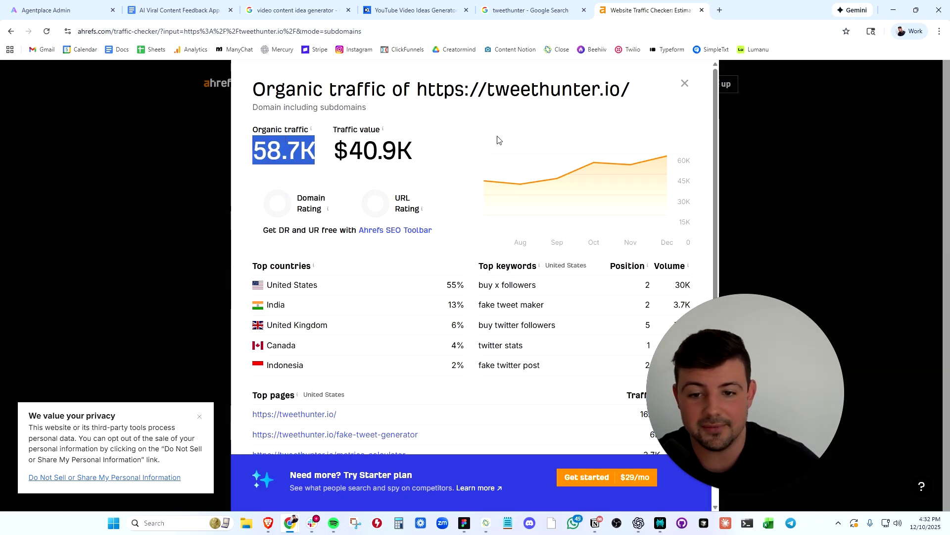
Return to the planning document and review its title and the three Business Plan bullets
click(178, 10)
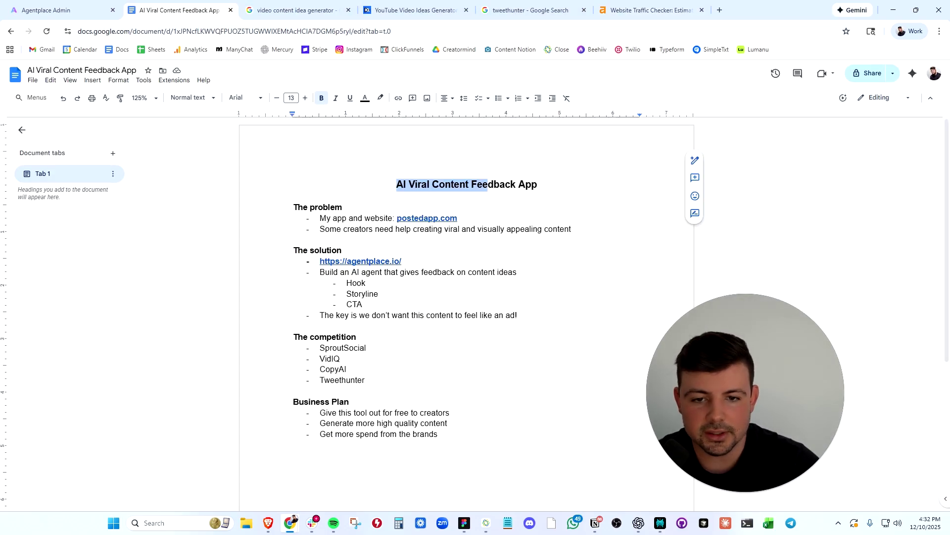
click(538, 184)
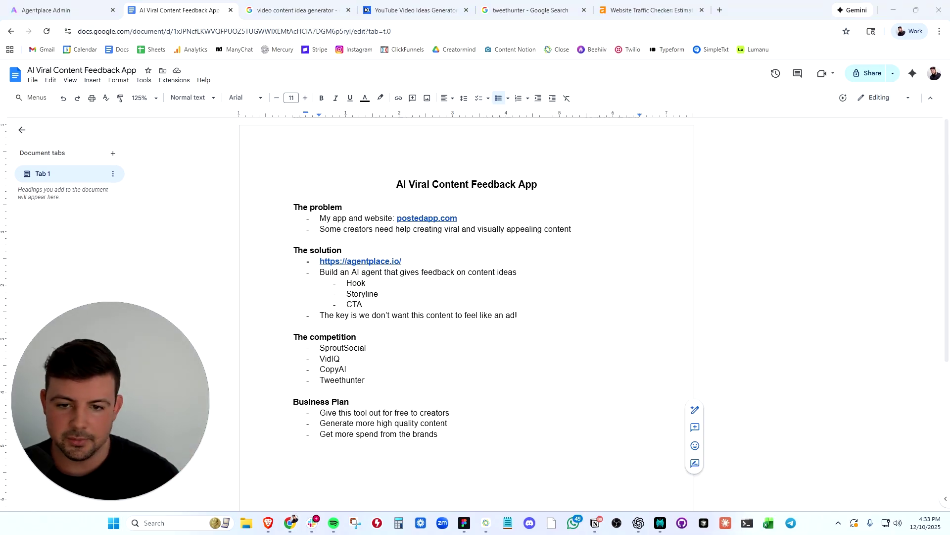
scroll(728, 191, down, 2)
drag(327, 313, 451, 314)
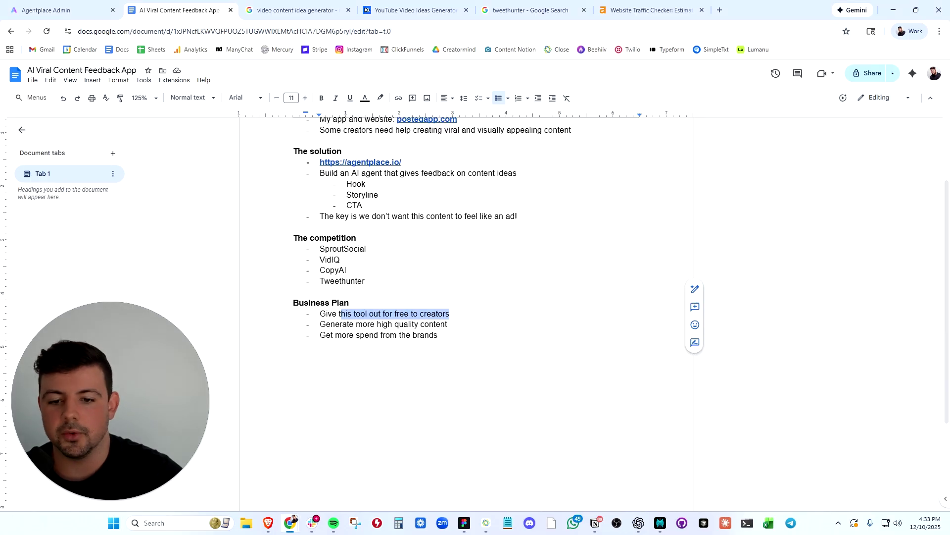
triple_click(340, 324)
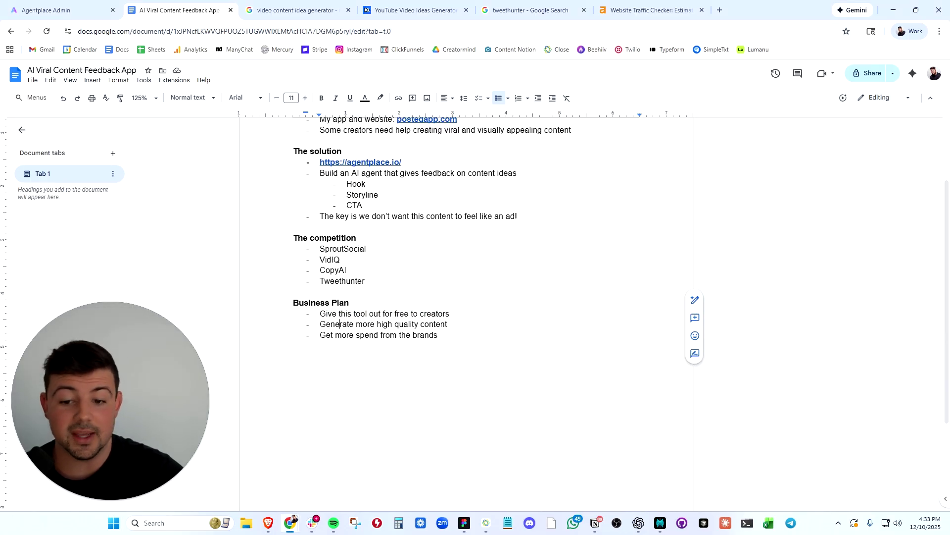
click(365, 324)
triple_click(367, 335)
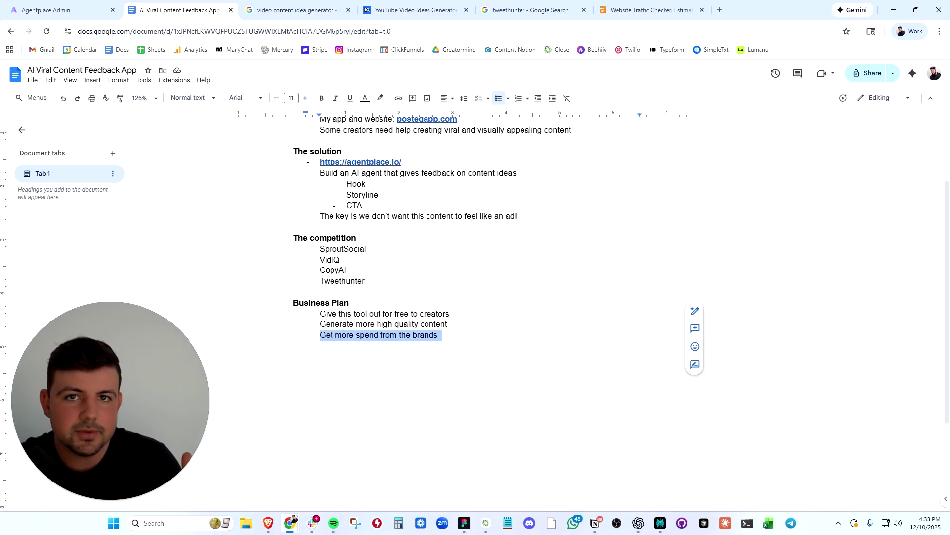
click(439, 335)
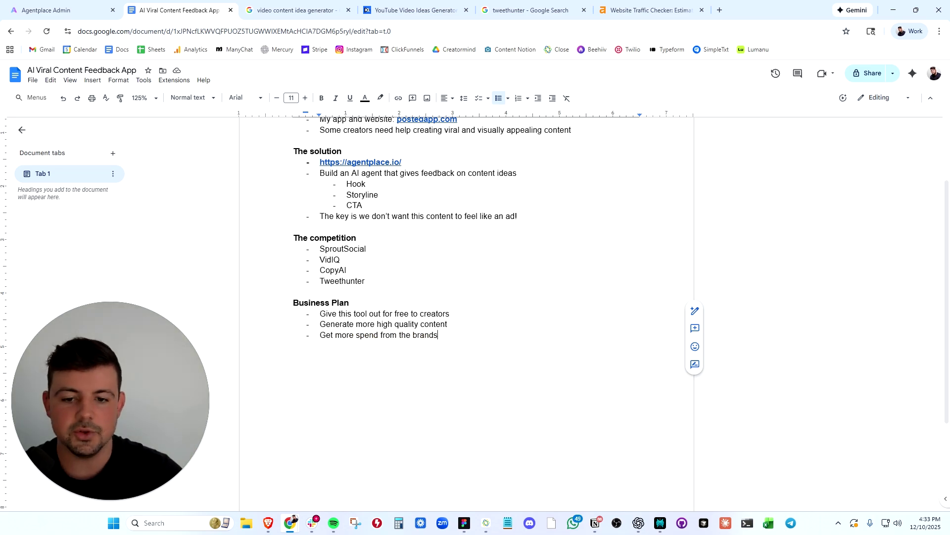
Revisit the "video content idea generator" search results and open the vidIQ YouTube Video Ideas Generator result
click(312, 10)
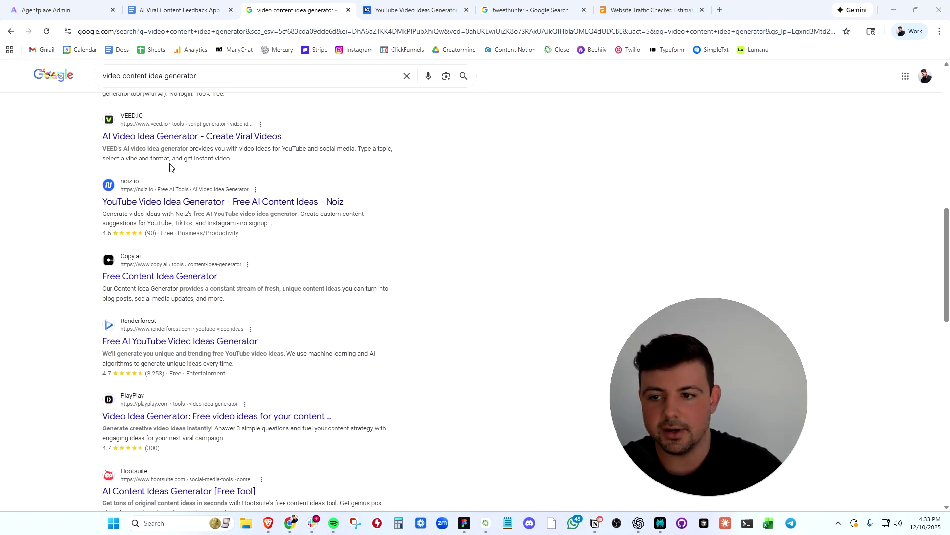
scroll(220, 197, down, 5)
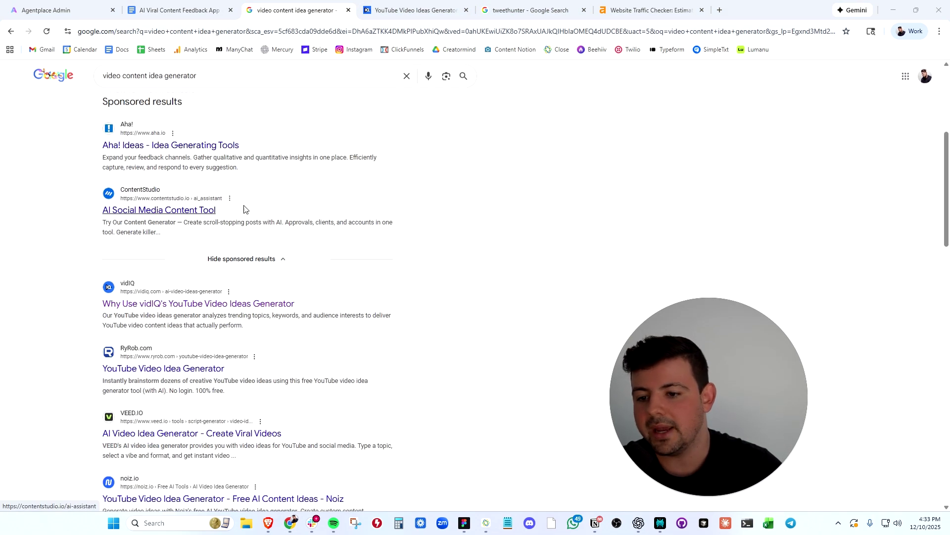
click(238, 306)
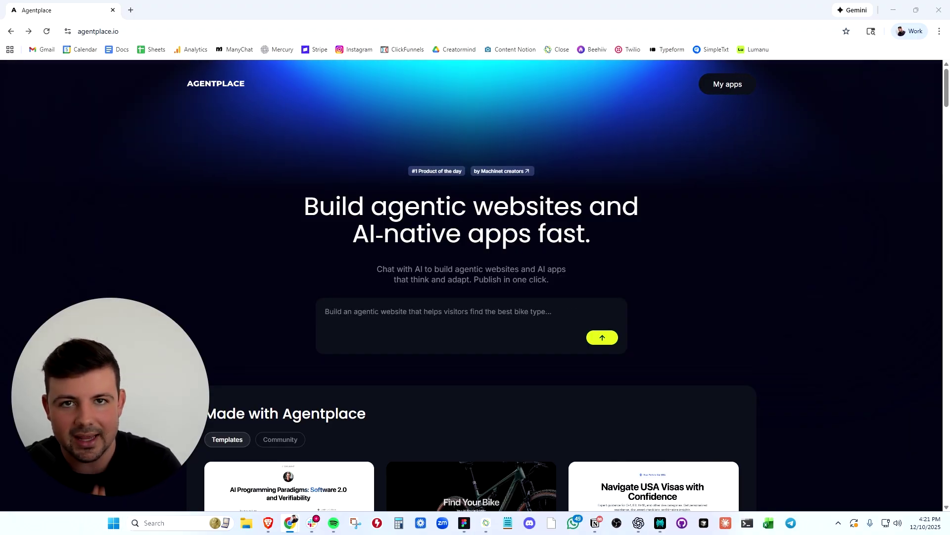
Look through the Agentplace homepage, covering the Made with Agentplace templates and the AI websites section, down to Use Cases
scroll(423, 194, down, 2)
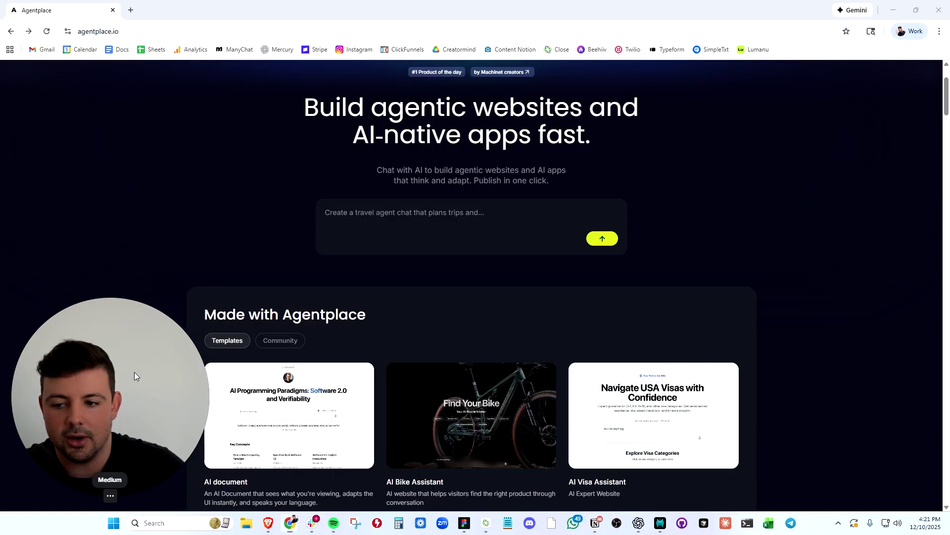
scroll(423, 193, down, 9)
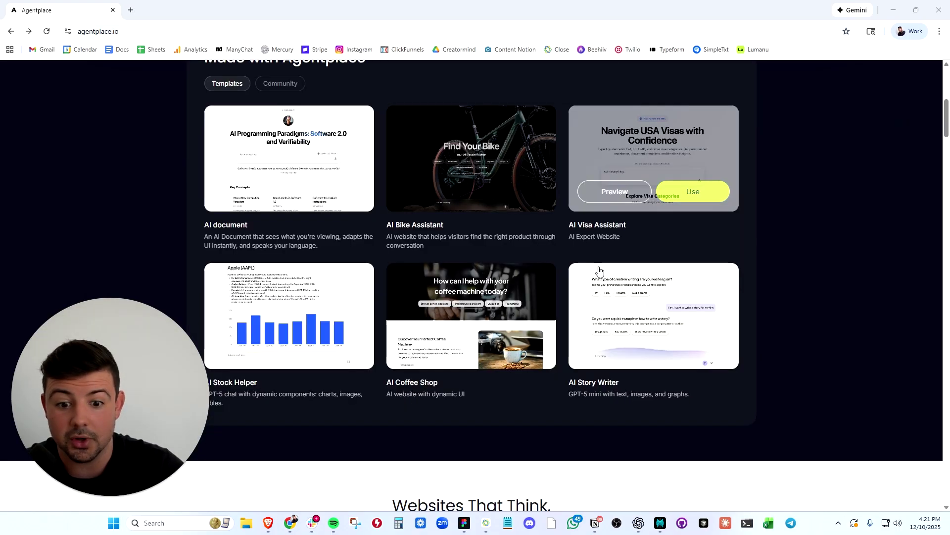
scroll(602, 268, down, 3)
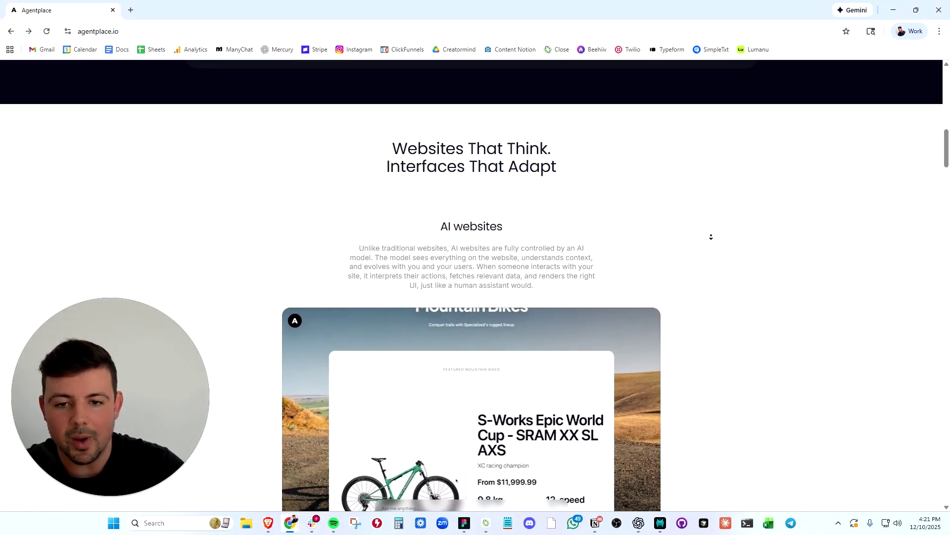
scroll(711, 237, down, 2)
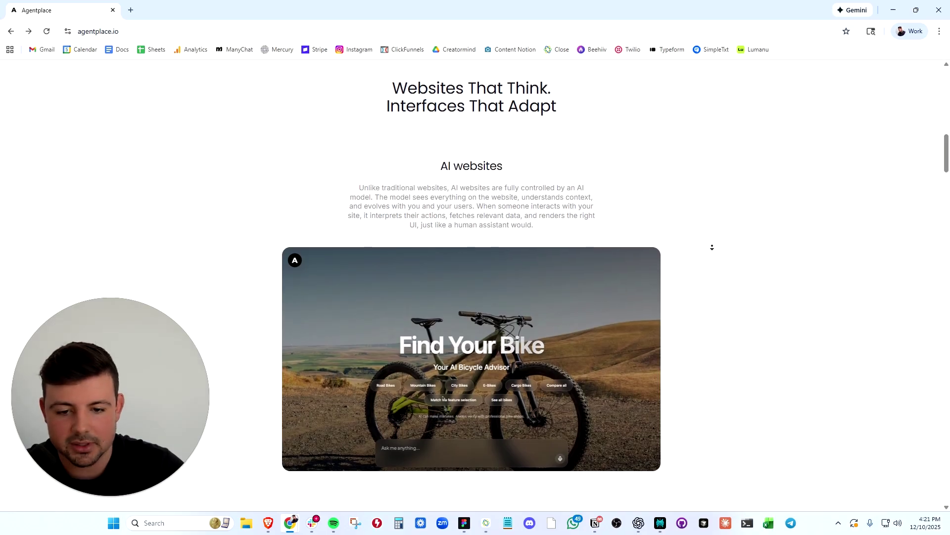
scroll(712, 247, down, 20)
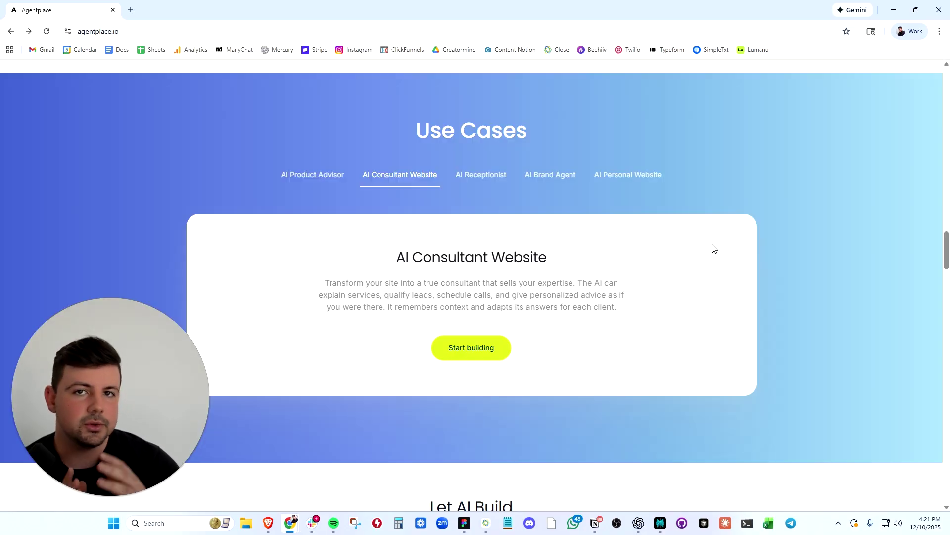
View the AI Product Advisor, AI Consultant Website and AI Receptionist use cases in turn
click(308, 178)
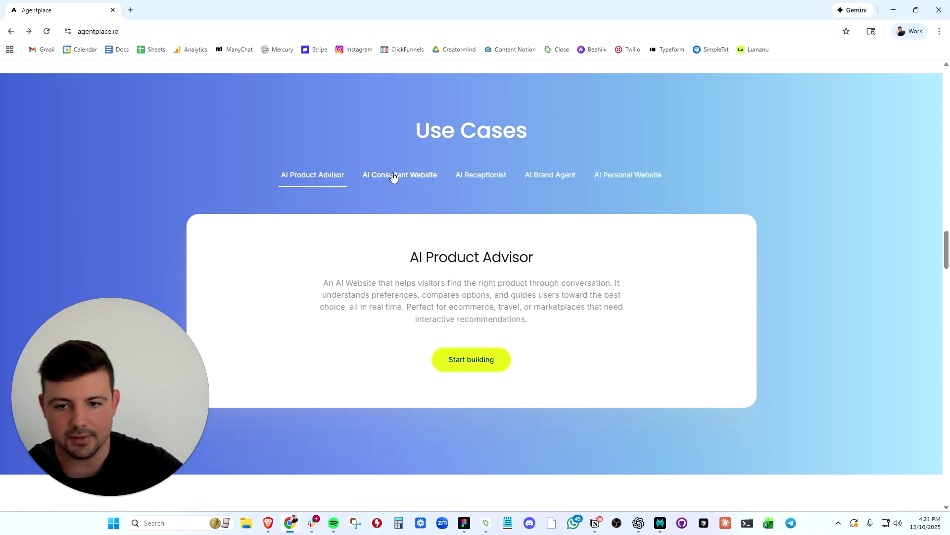
click(396, 177)
click(460, 182)
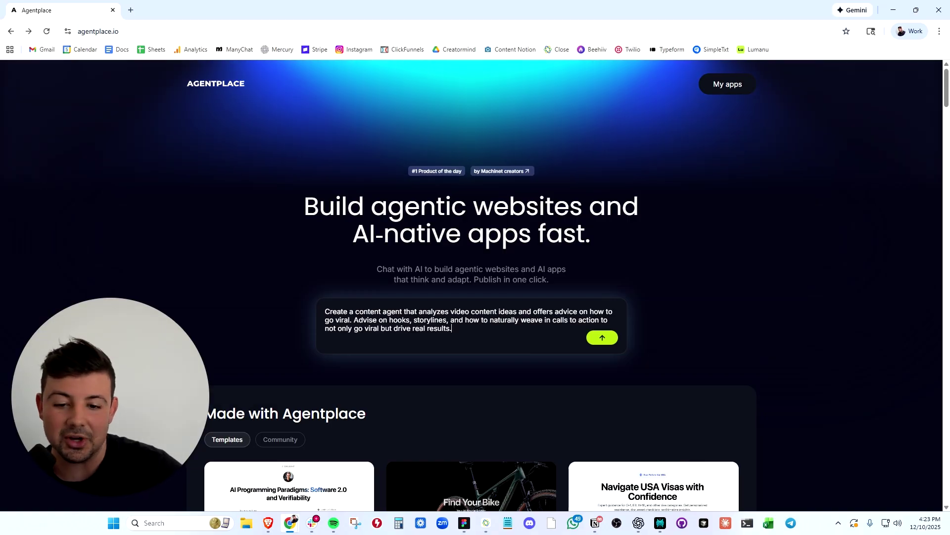
Review the prompt for a content agent advising on viral hooks, storylines and calls to action, and submit it to build the app
drag(419, 312, 559, 311)
click(335, 320)
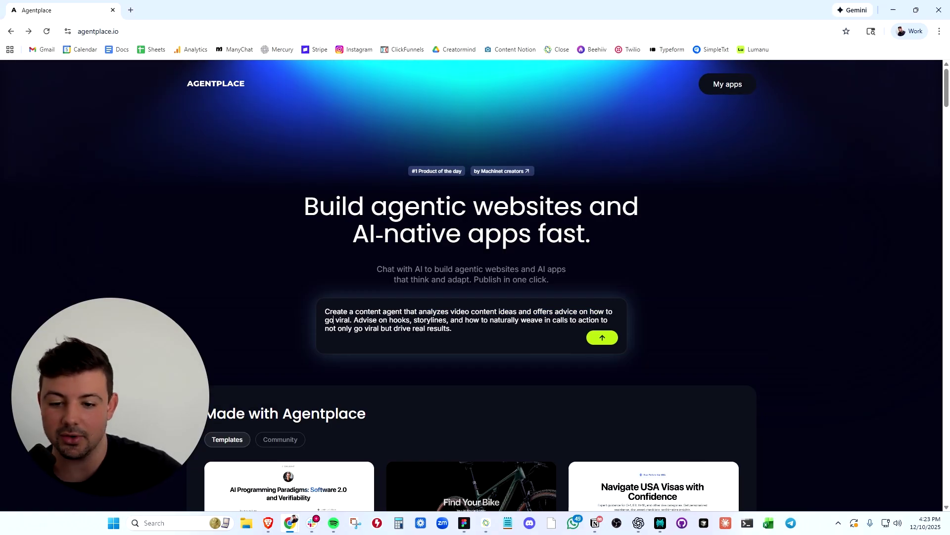
drag(358, 320, 387, 320)
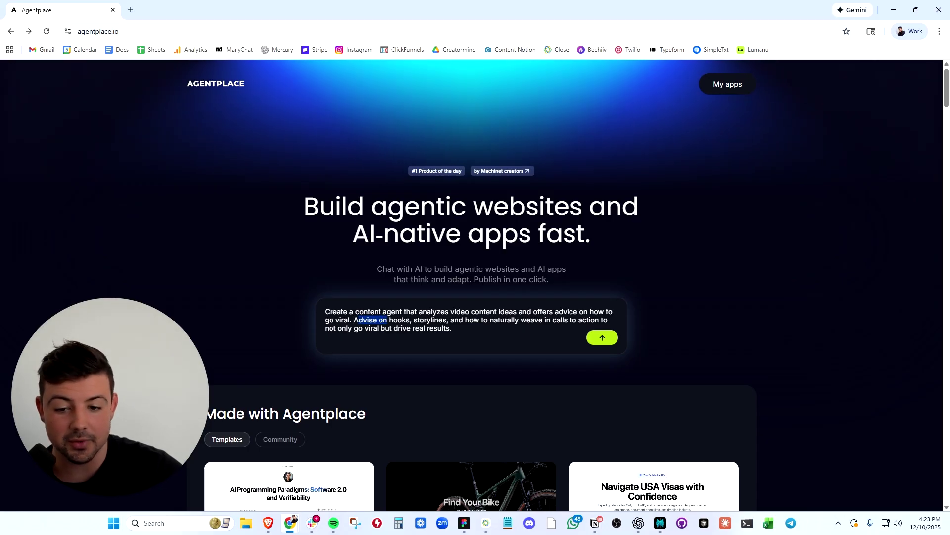
double_click(400, 320)
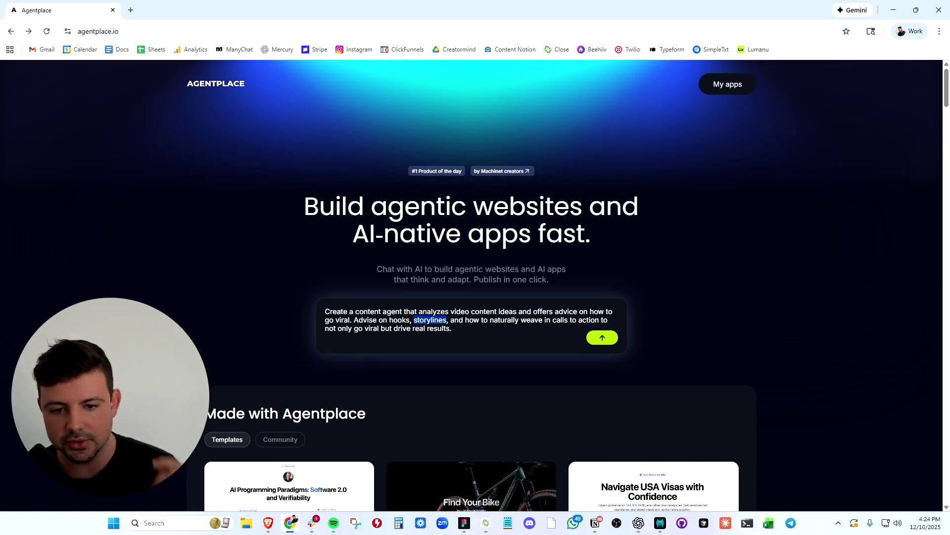
click(476, 330)
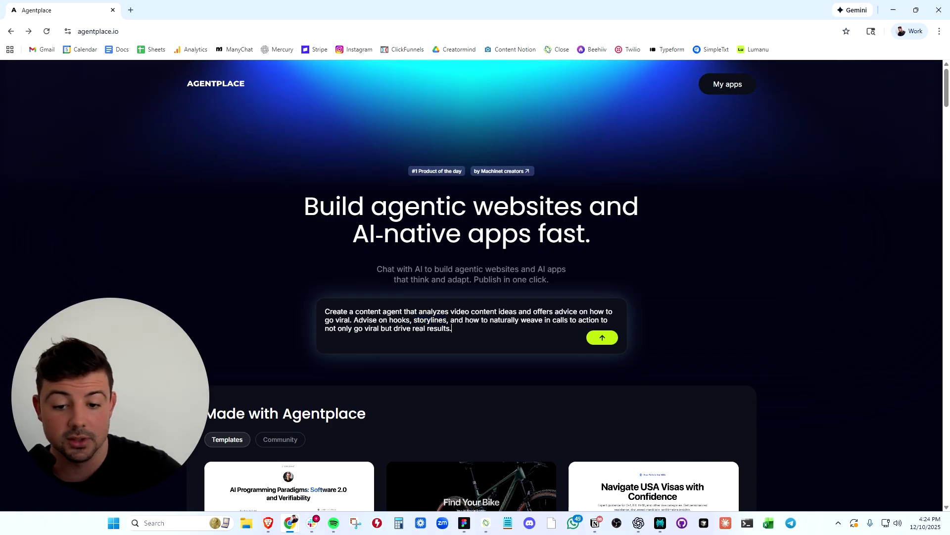
click(602, 338)
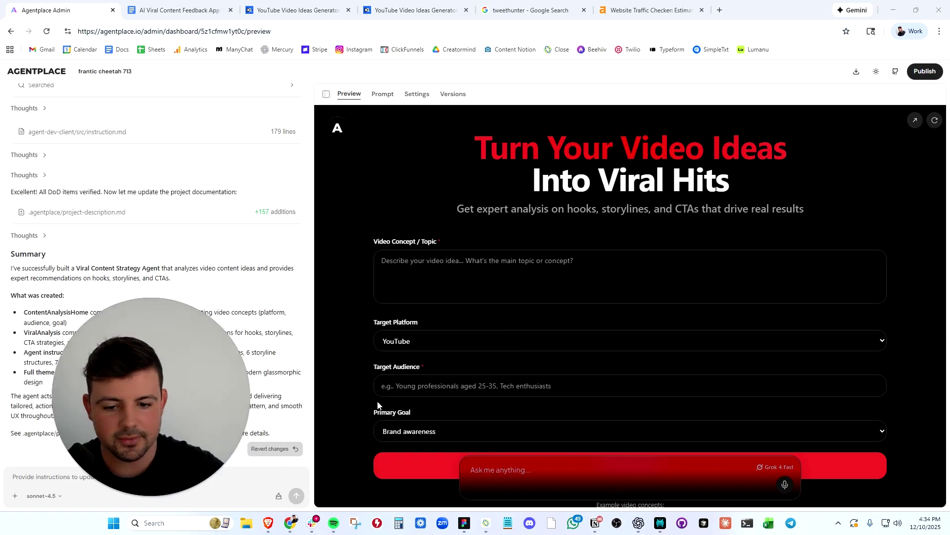
Review the generated app's preview, reading its two-line headline and the subtitle about hooks, storylines and CTAs
scroll(656, 371, down, 2)
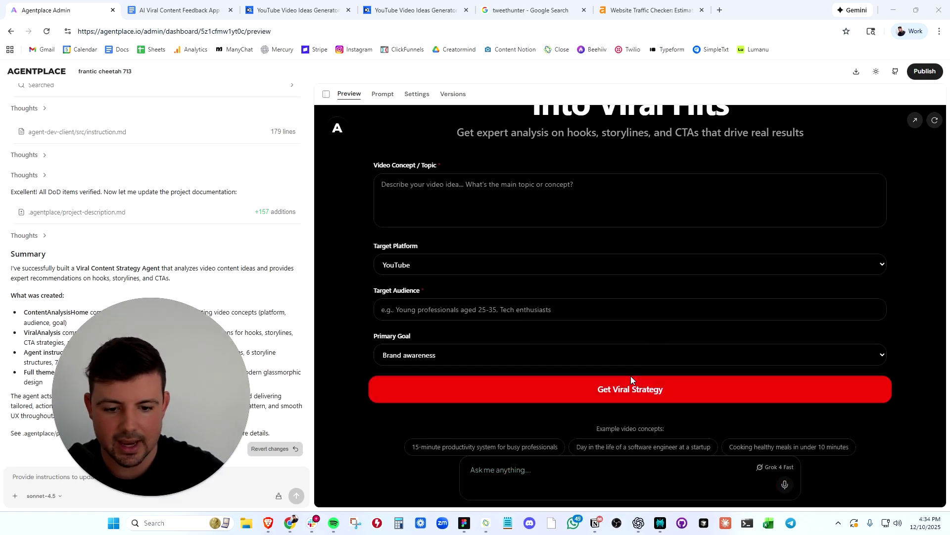
drag(509, 148, 773, 150)
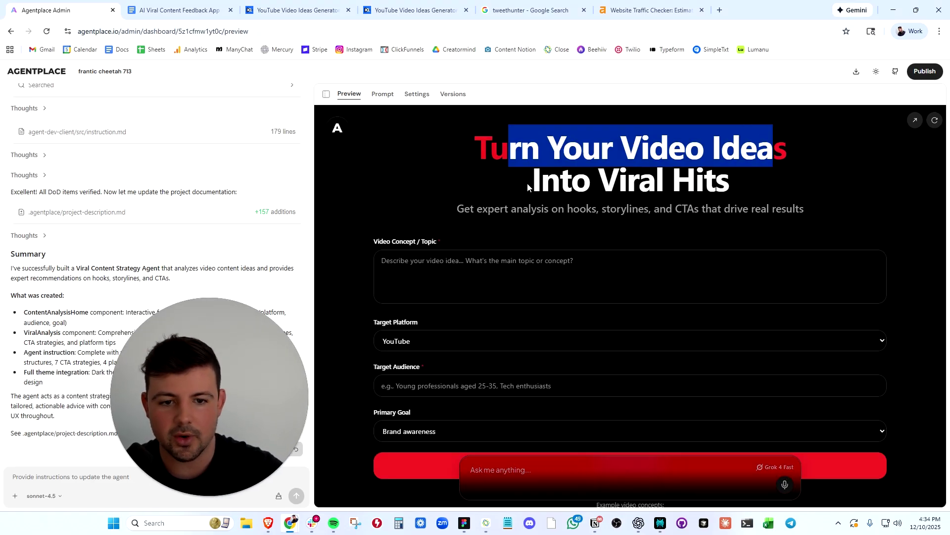
drag(530, 186, 773, 186)
drag(474, 209, 543, 208)
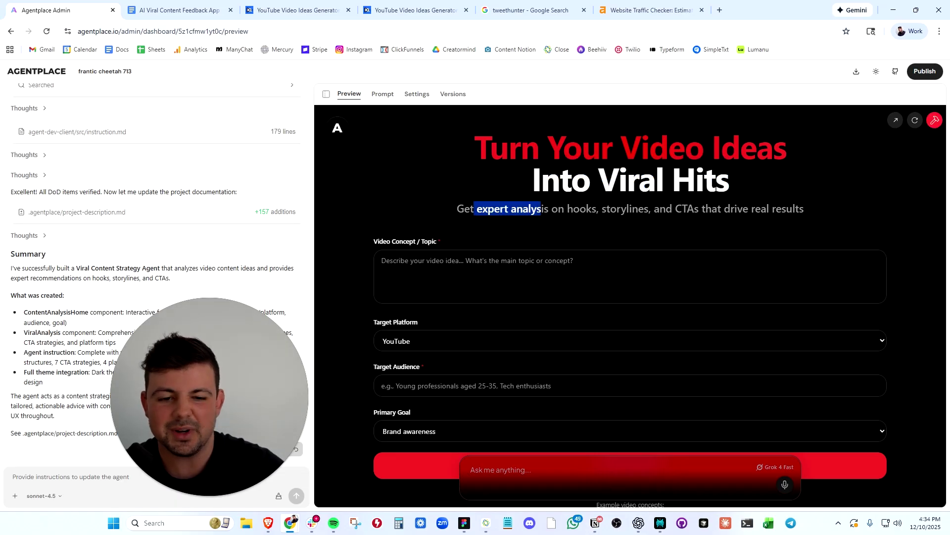
click(542, 209)
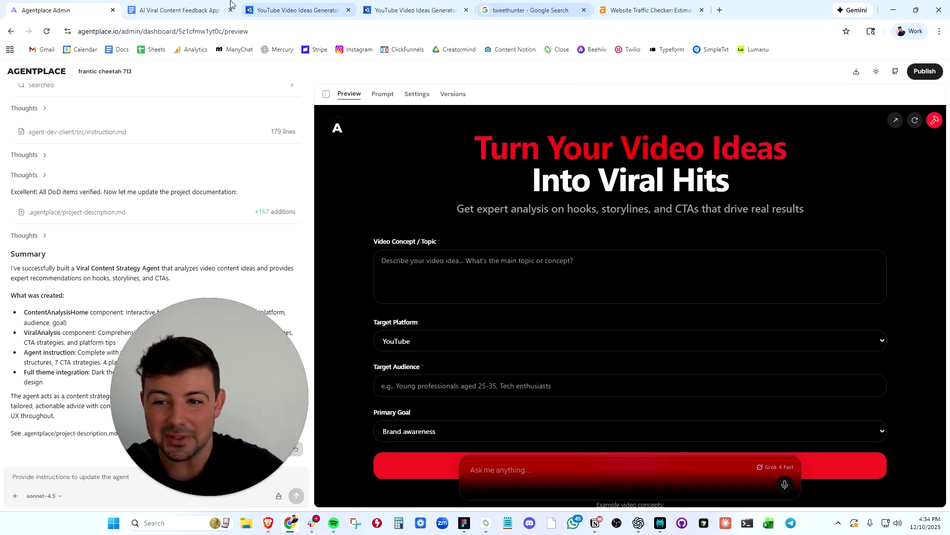
Check the Hook, Storyline and CTA bullets under The solution in the planning document
click(191, 22)
drag(365, 206, 364, 205)
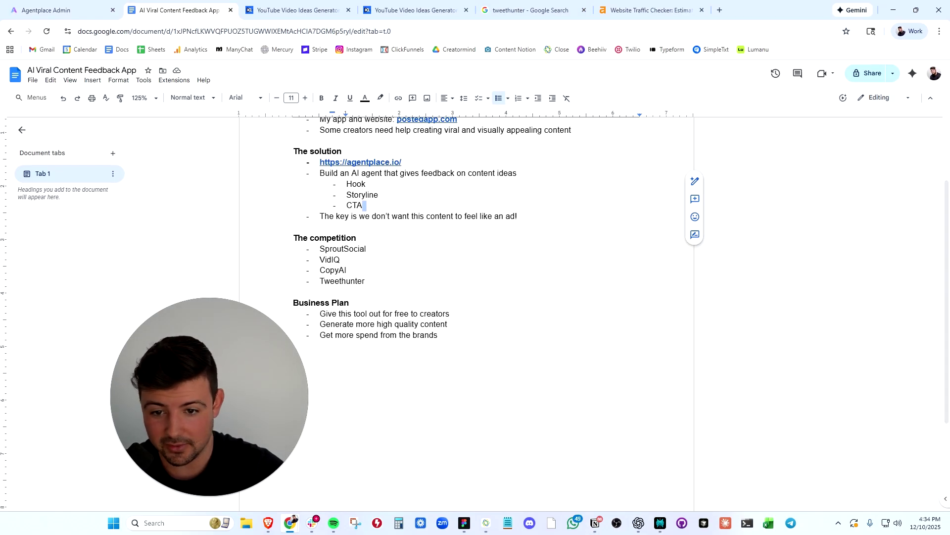
drag(364, 205, 345, 173)
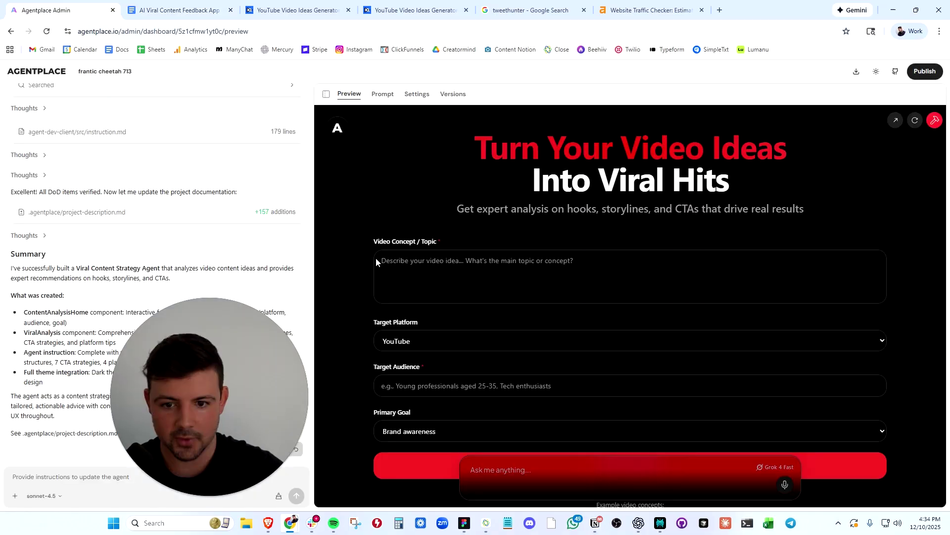
Return to the app preview and examine its video concept field, target platform options, target audience field and primary goal options
click(421, 260)
scroll(420, 258, down, 1)
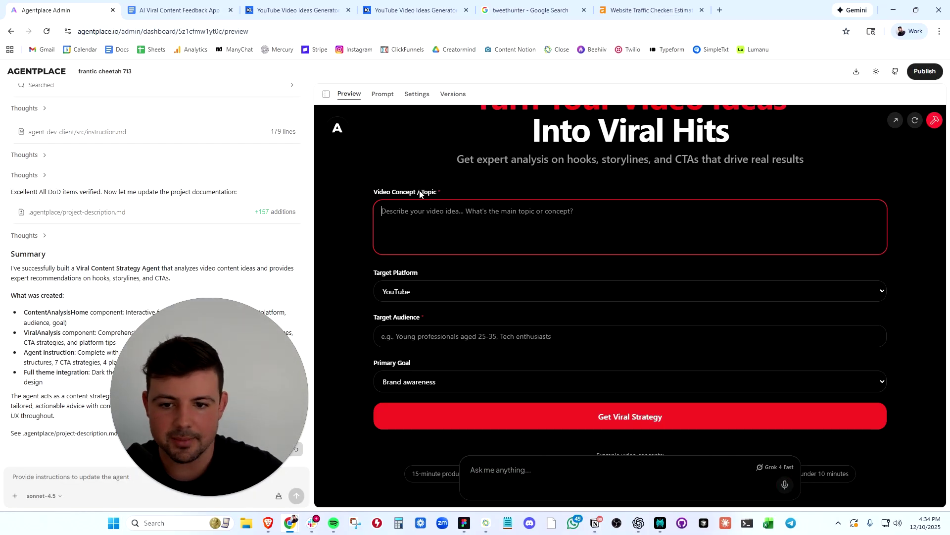
scroll(455, 233, down, 1)
click(475, 266)
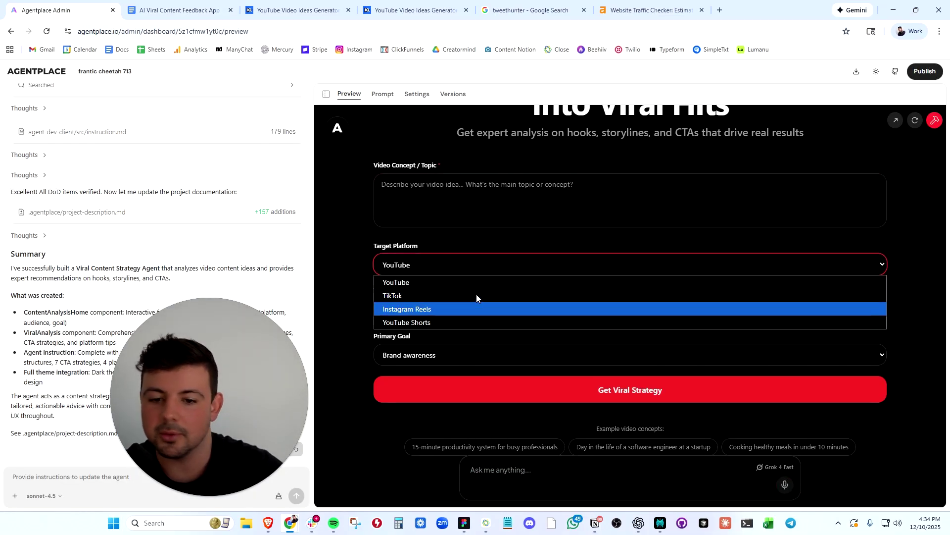
click(486, 236)
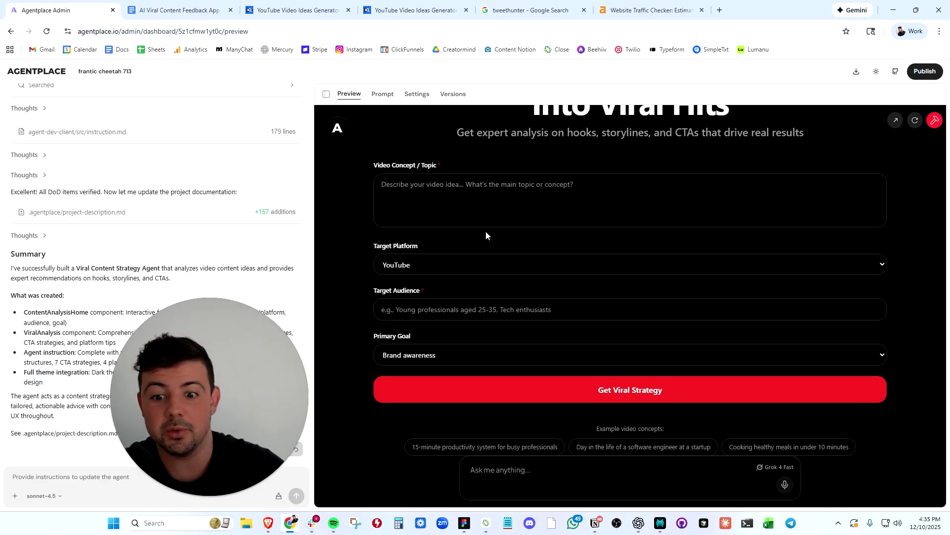
click(501, 309)
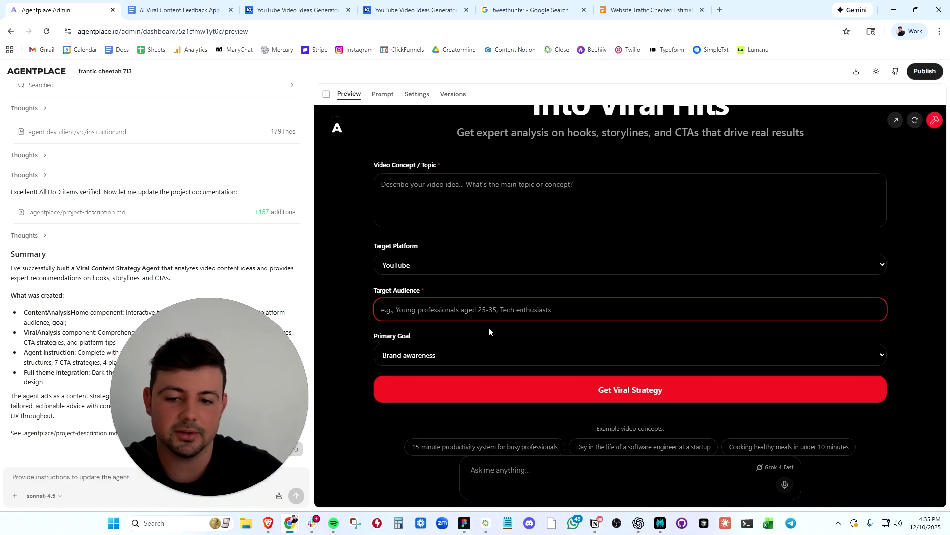
click(438, 355)
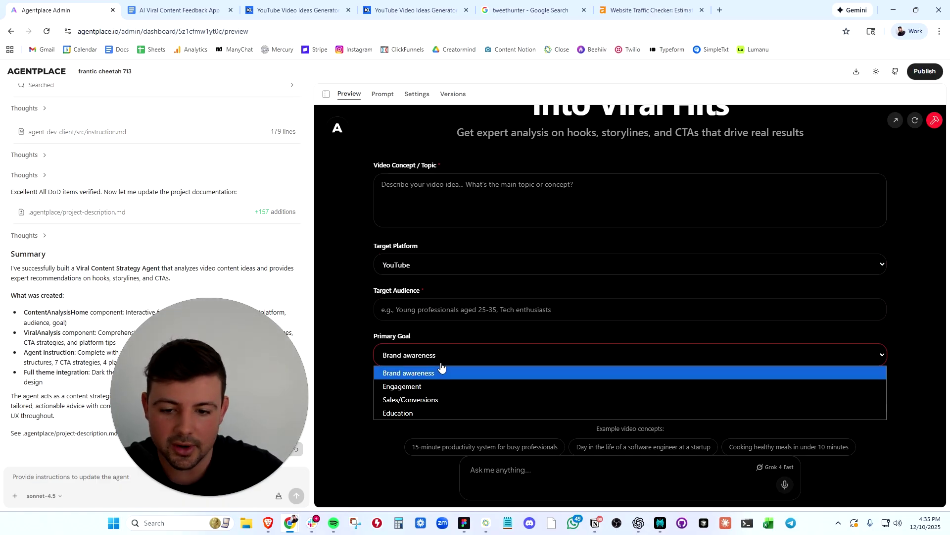
click(408, 373)
scroll(631, 297, up, 1)
scroll(631, 297, down, 1)
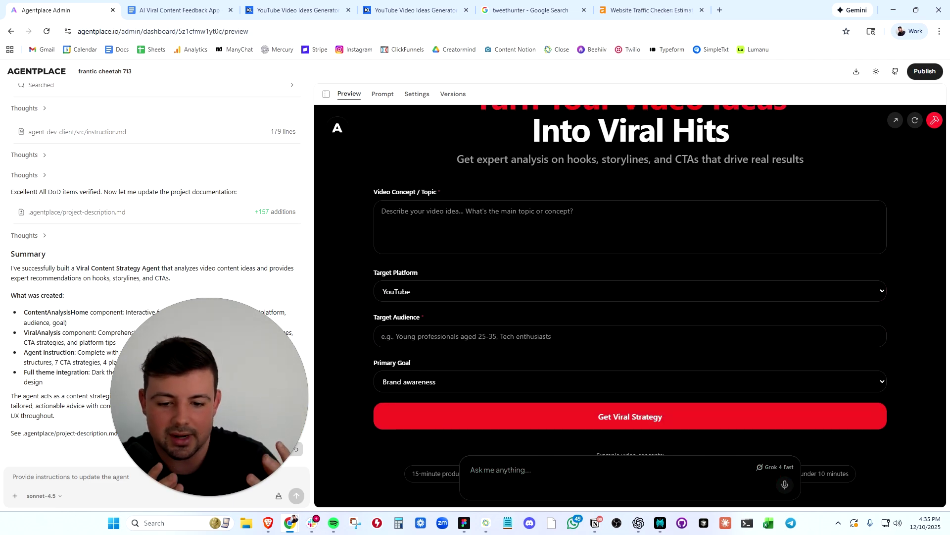
scroll(471, 282, down, 1)
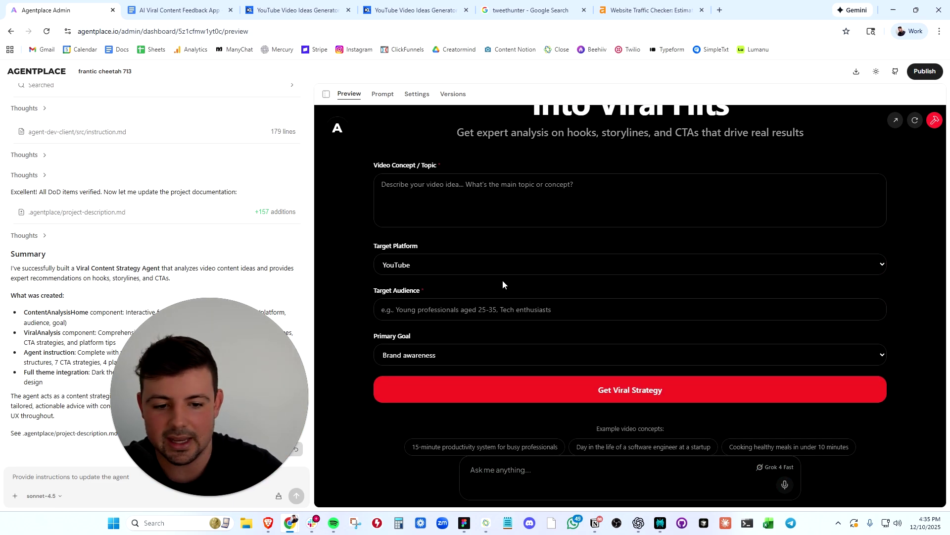
Look back through the agent's build log of searches, created files and checklist, and return to the closing summary
scroll(177, 320, up, 10)
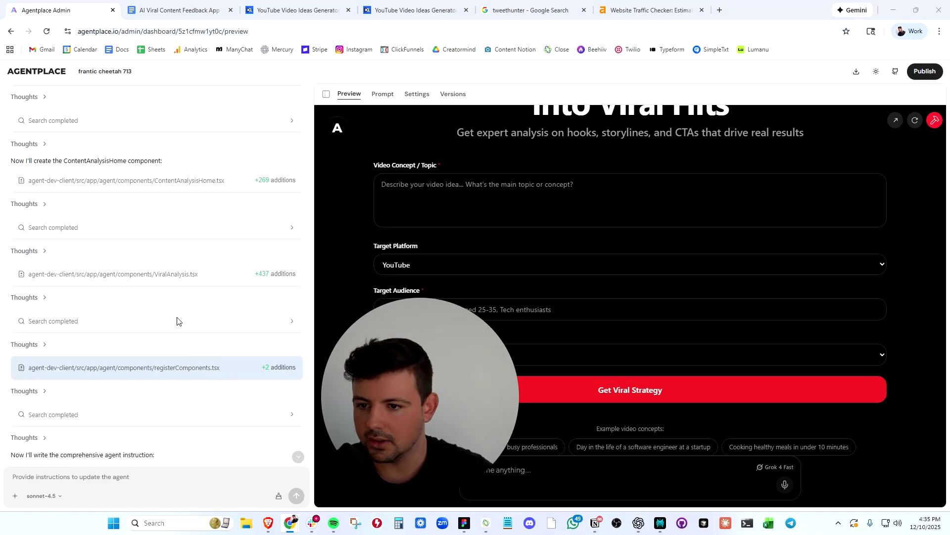
scroll(177, 320, up, 3)
scroll(177, 321, up, 2)
scroll(176, 321, up, 6)
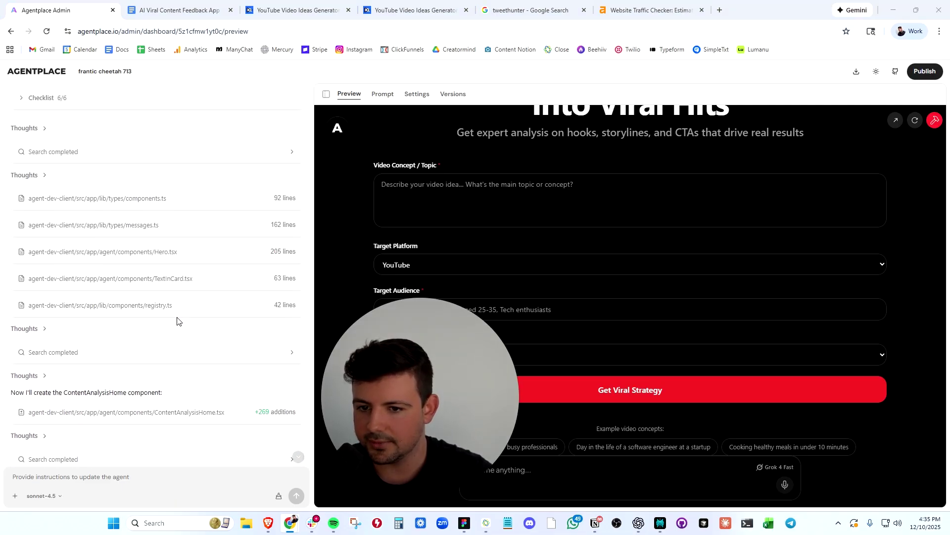
scroll(177, 321, up, 5)
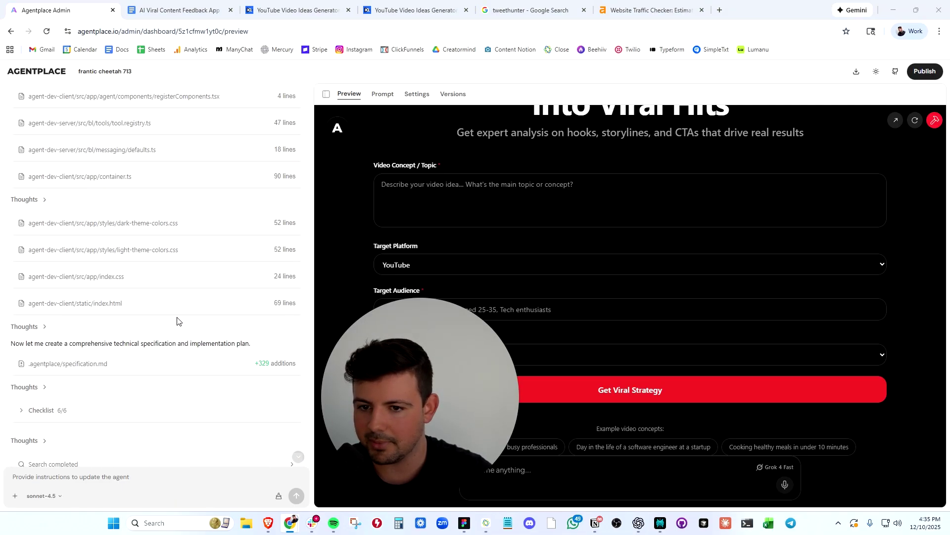
middle_click(177, 268)
scroll(179, 391, down, 6)
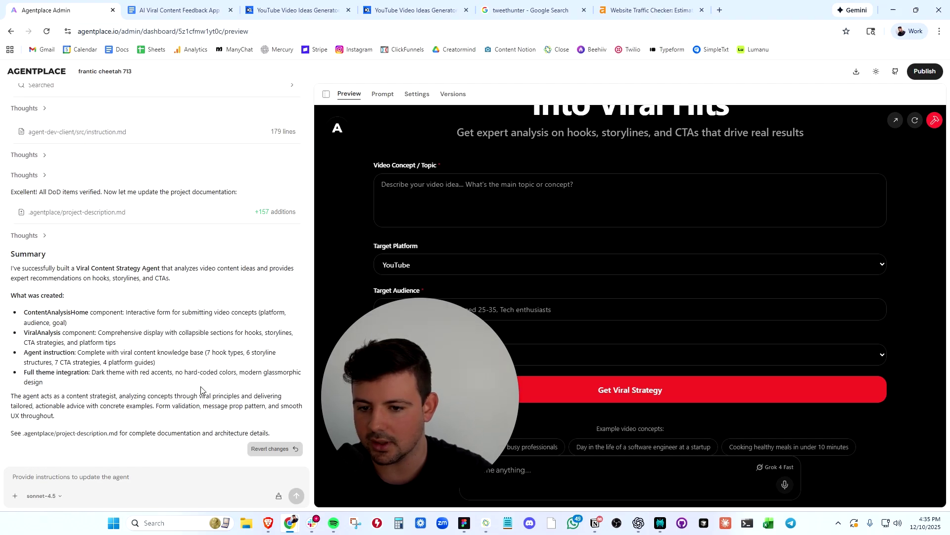
drag(399, 400, 55, 399)
Open the app preview in its own tab and enter a video concept about publicly interviewing people on vaping to promote the quit vaping app puff count
scroll(866, 111, up, 2)
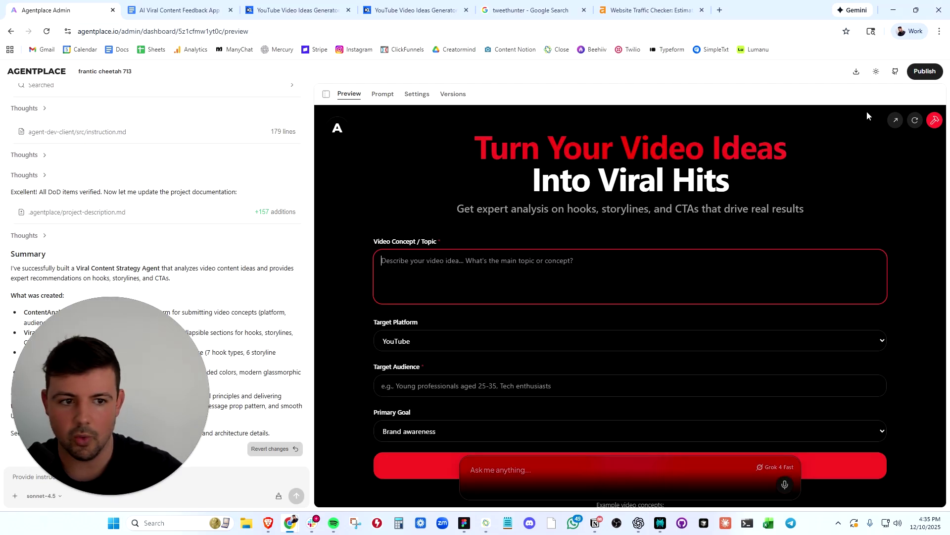
click(895, 120)
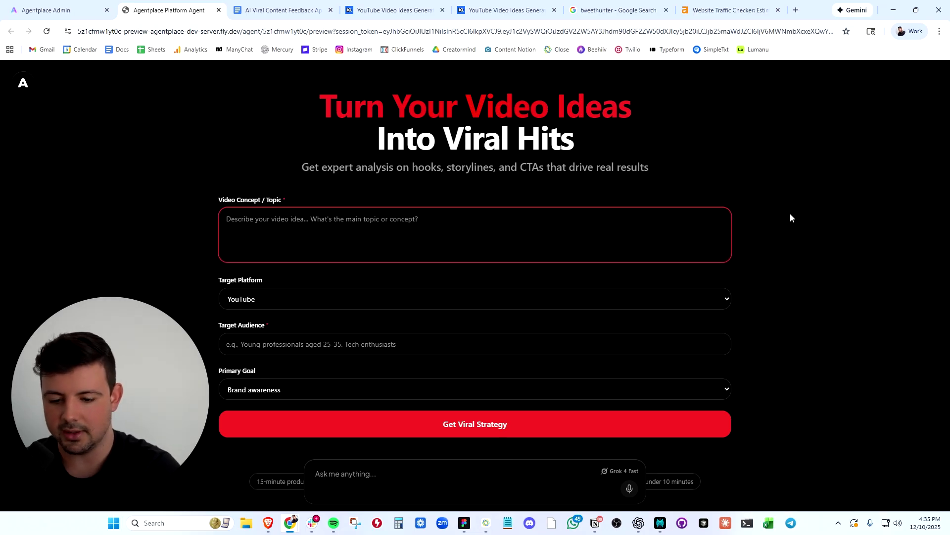
text(I have an idea where I want to go public interview people about how much they vape and then get them to download my quit vaping app puff count.)
key(ctrl+a)
click(436, 219)
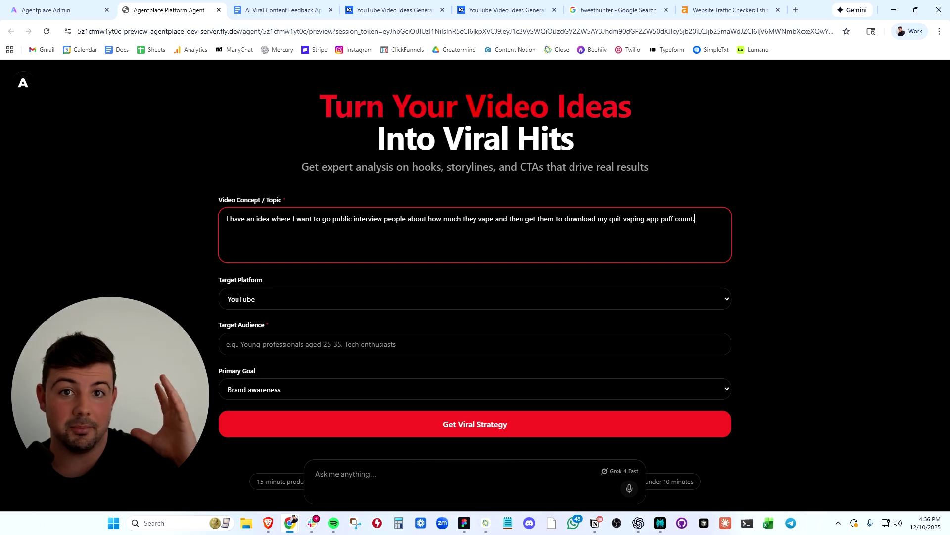
drag(291, 219, 332, 219)
click(371, 218)
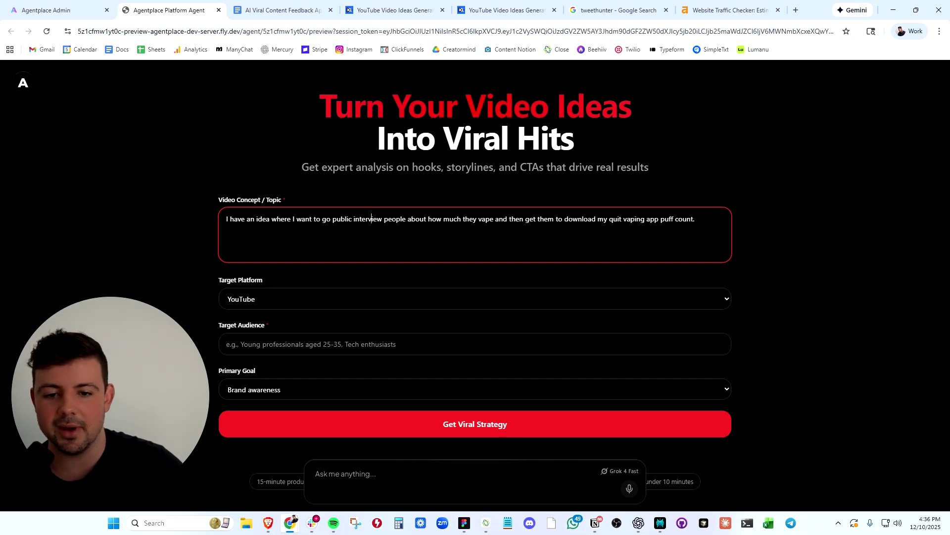
drag(623, 219, 675, 219)
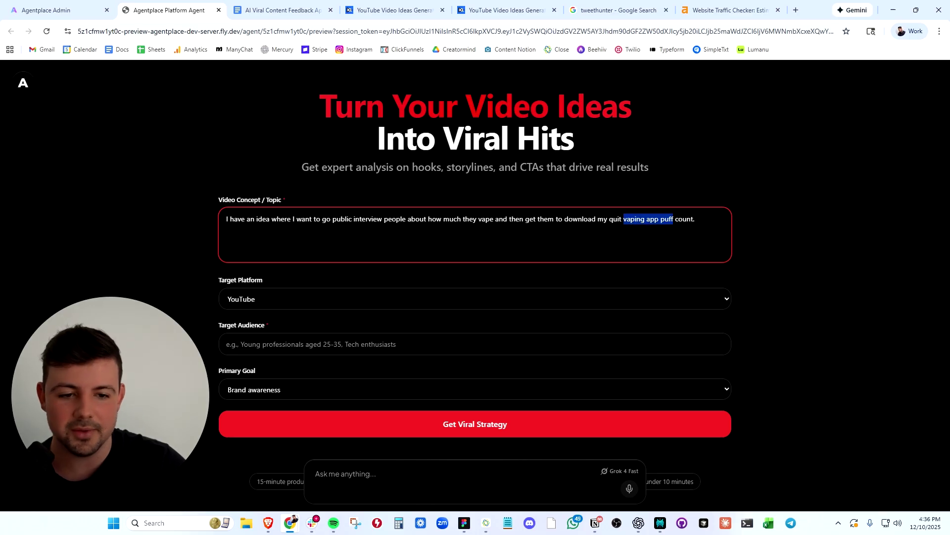
click(698, 219)
Set the platform to TikTok, audience to "Young adults who are addicted to vaping" and goal to Sales/Conversions, and generate the viral strategy
click(230, 307)
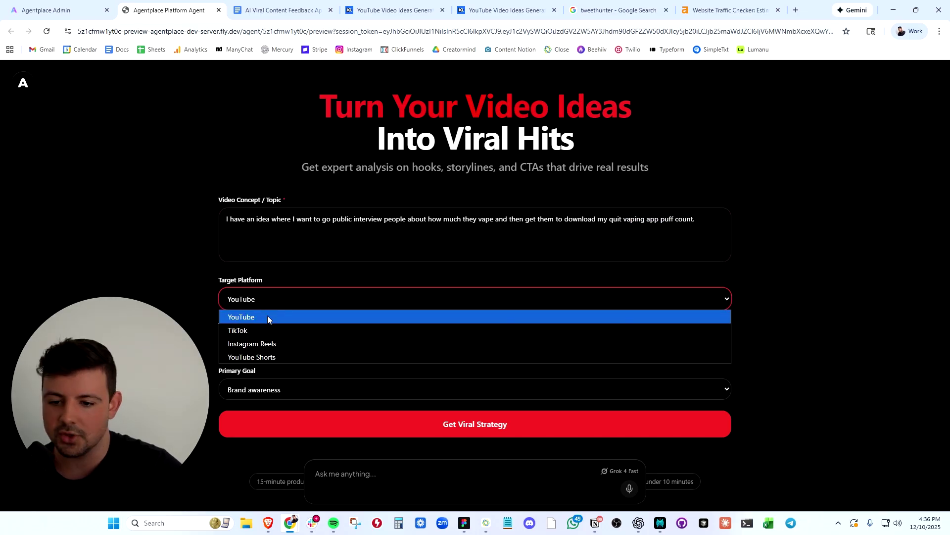
click(269, 329)
click(269, 344)
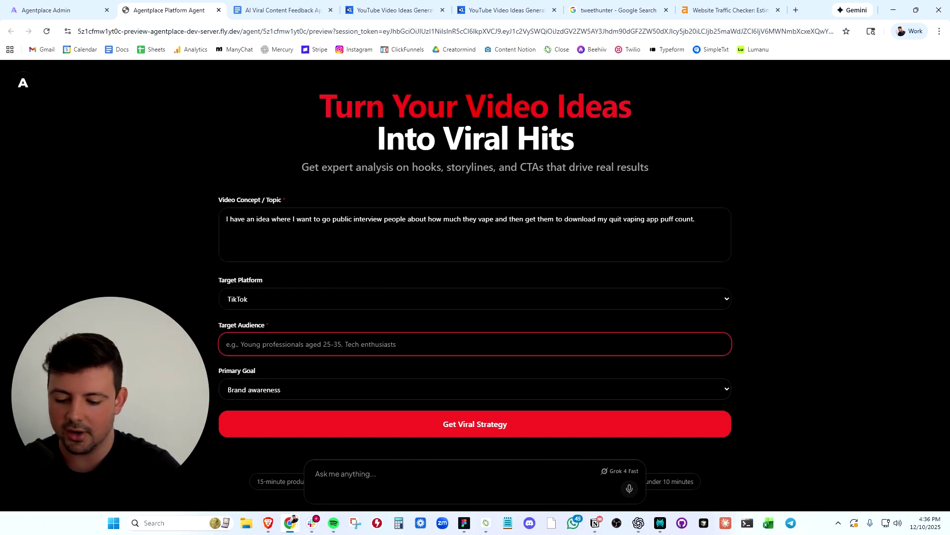
text(Yound)
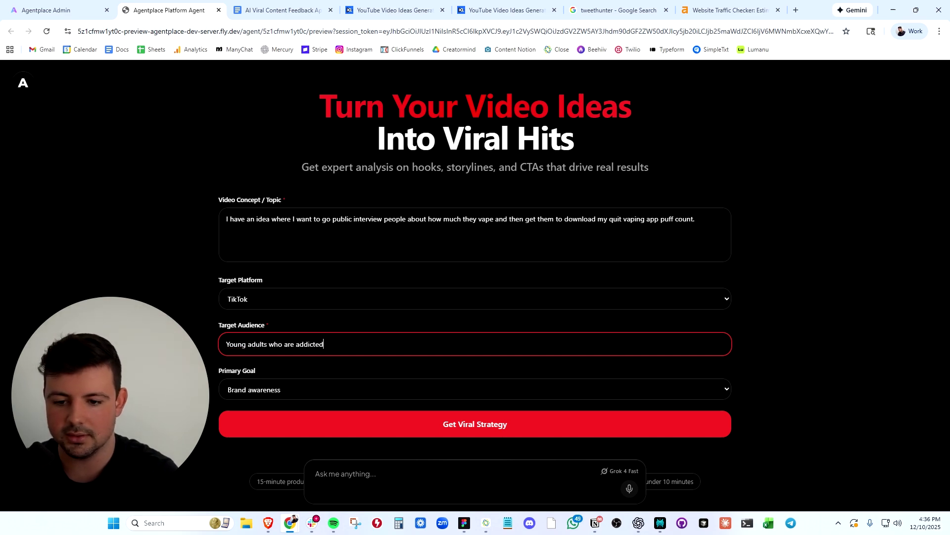
click(296, 390)
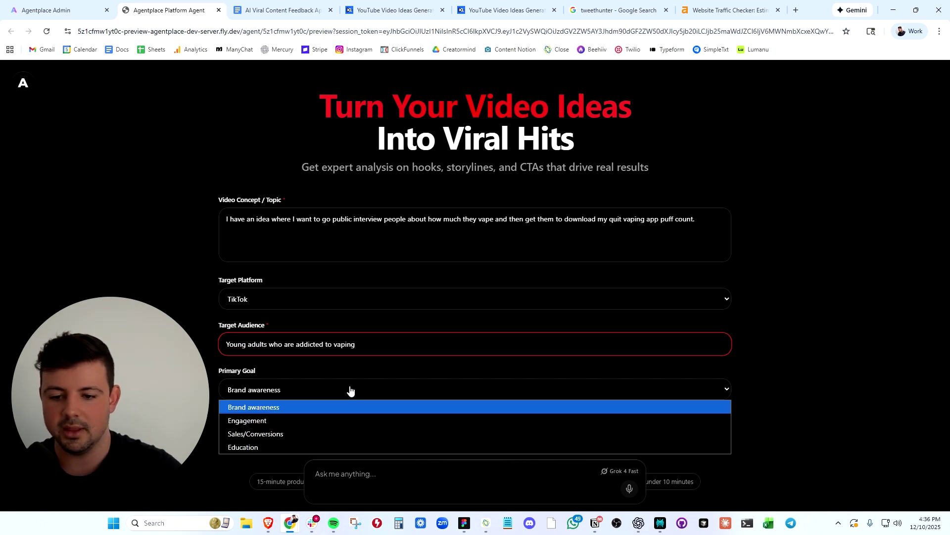
click(296, 434)
scroll(486, 391, down, 1)
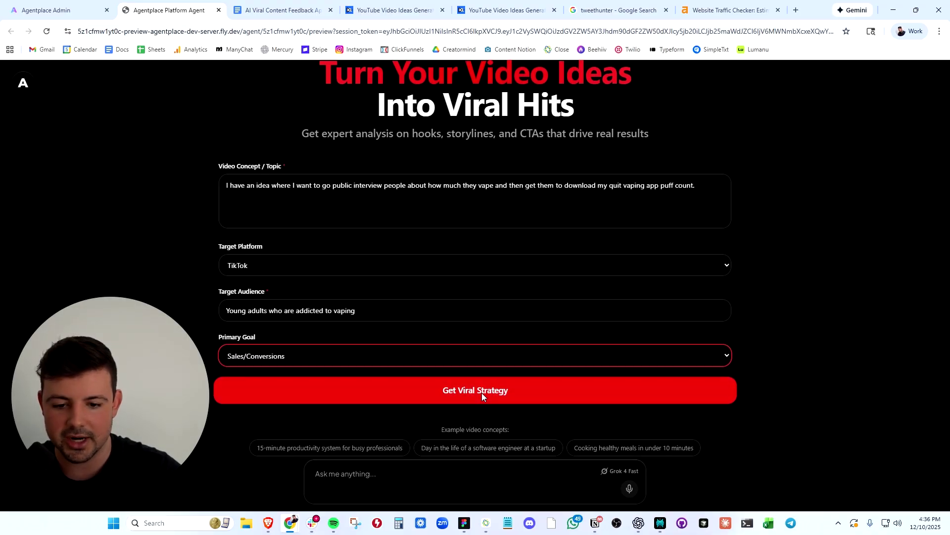
click(483, 393)
Review the generated Viral Content Strategy, covering its concept summary and the example Viral Hooks
scroll(477, 314, up, 1)
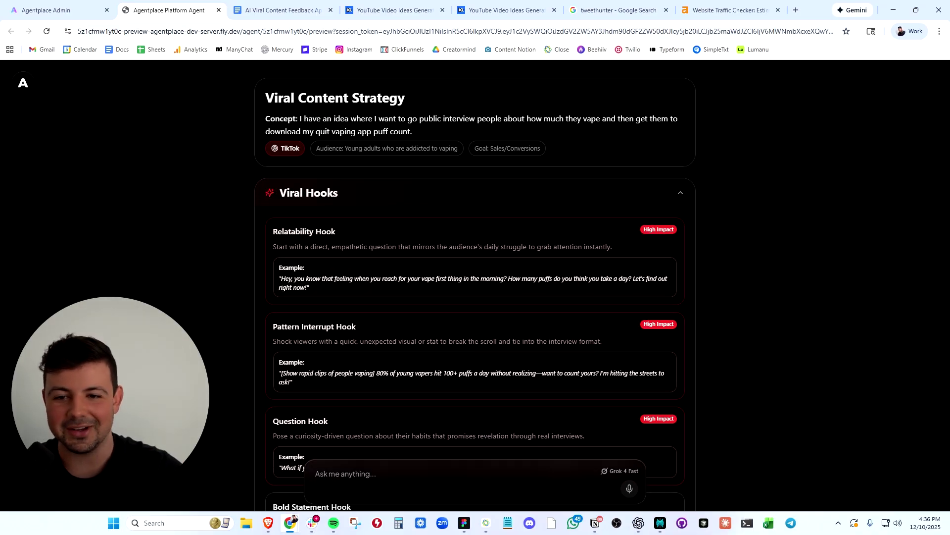
drag(263, 94, 463, 115)
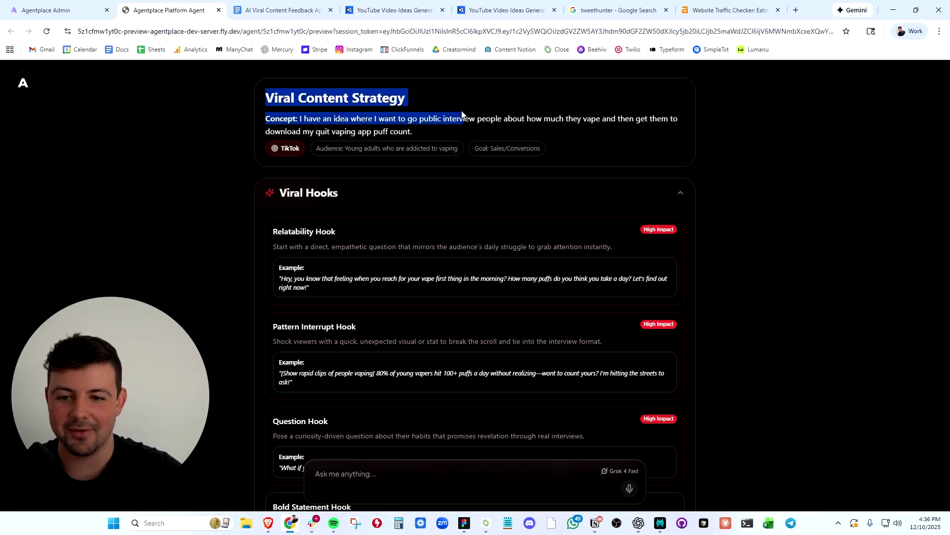
click(403, 102)
click(415, 105)
drag(297, 119, 456, 145)
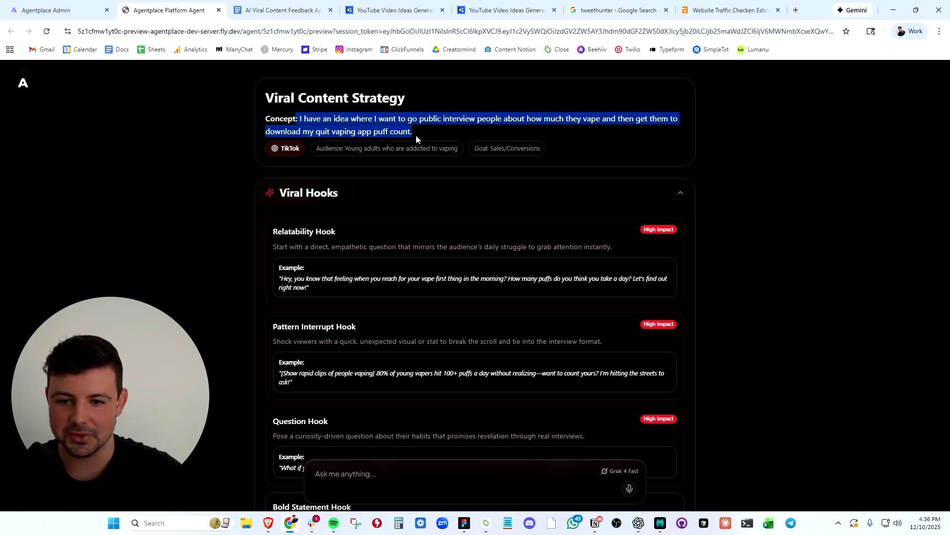
scroll(421, 135, down, 2)
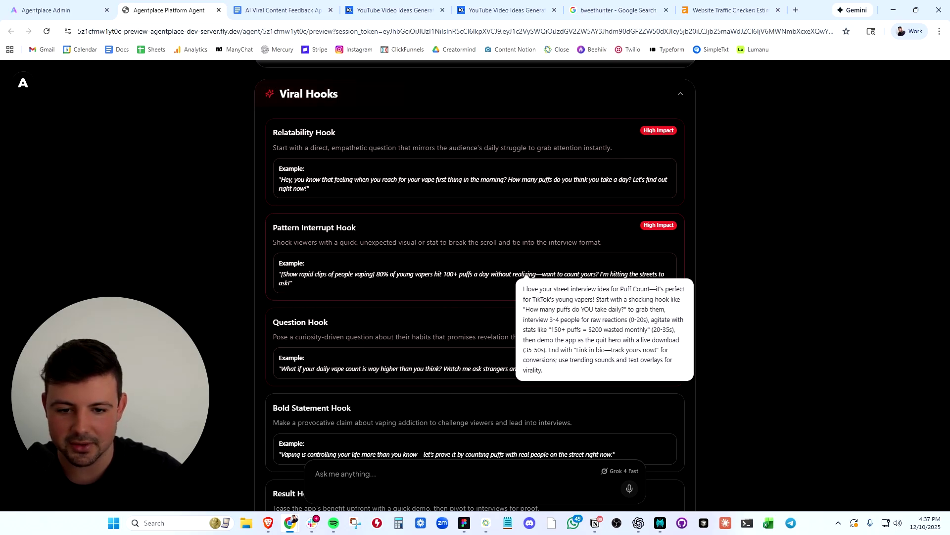
Read the remaining Viral Hooks and the Storyline Structure section, highlighting passages in its Problem, Agitate and Solution stages
scroll(663, 276, down, 2)
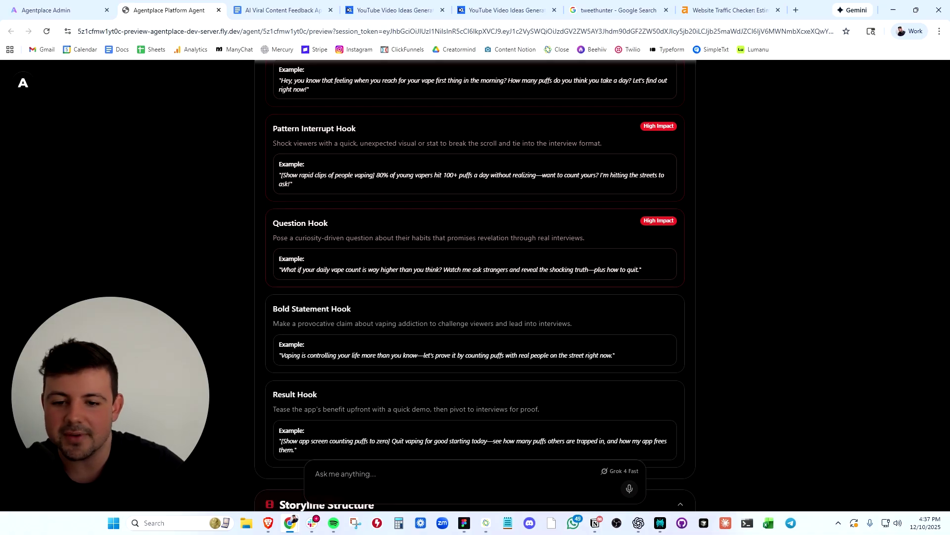
scroll(460, 276, down, 8)
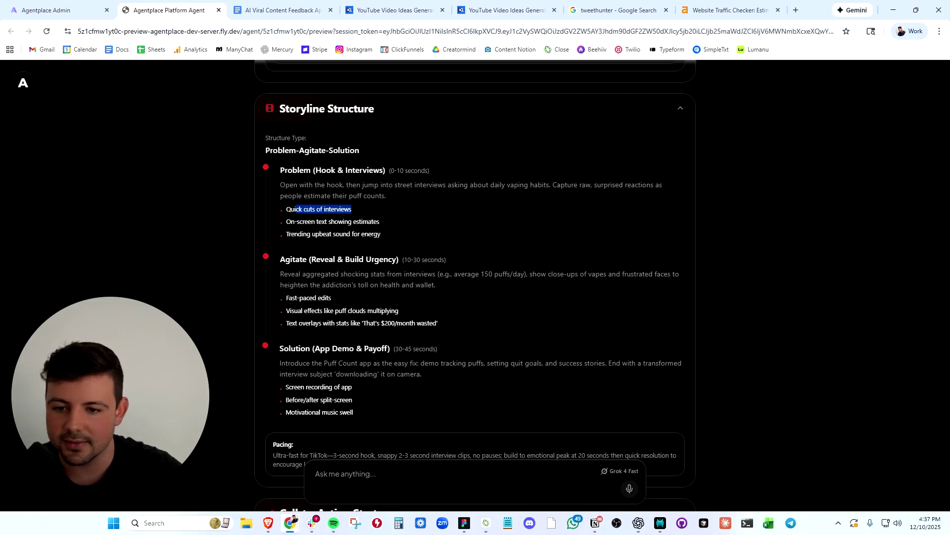
scroll(475, 283, down, 1)
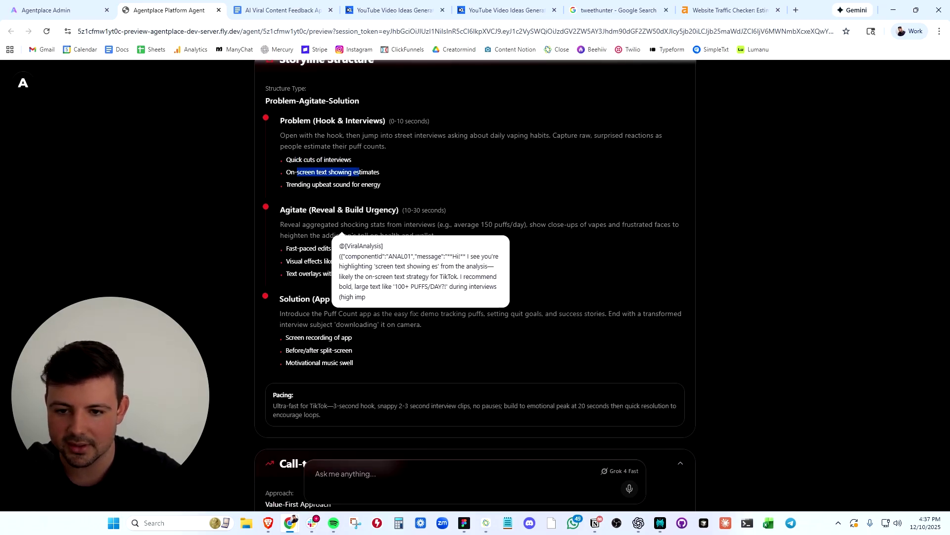
drag(311, 210, 392, 210)
click(392, 210)
scroll(483, 254, down, 1)
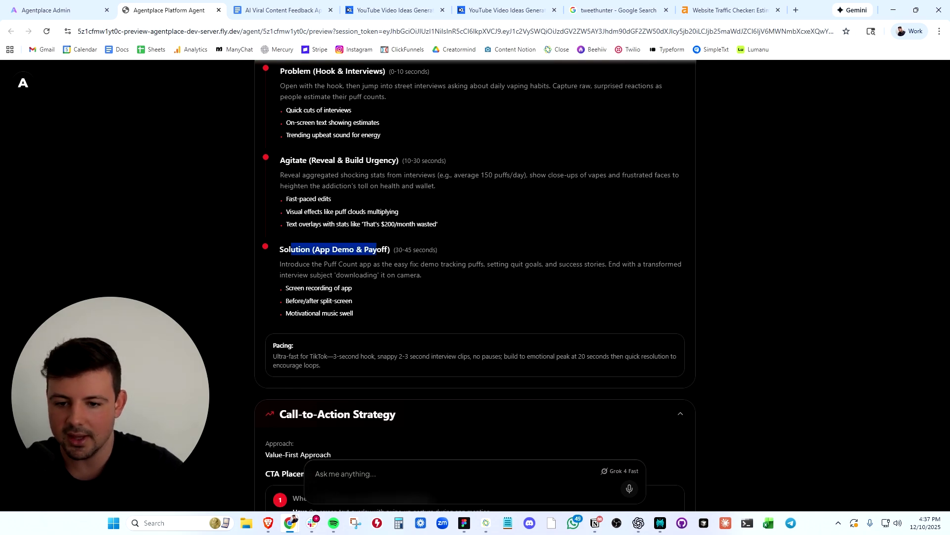
scroll(475, 283, down, 2)
drag(328, 165, 367, 165)
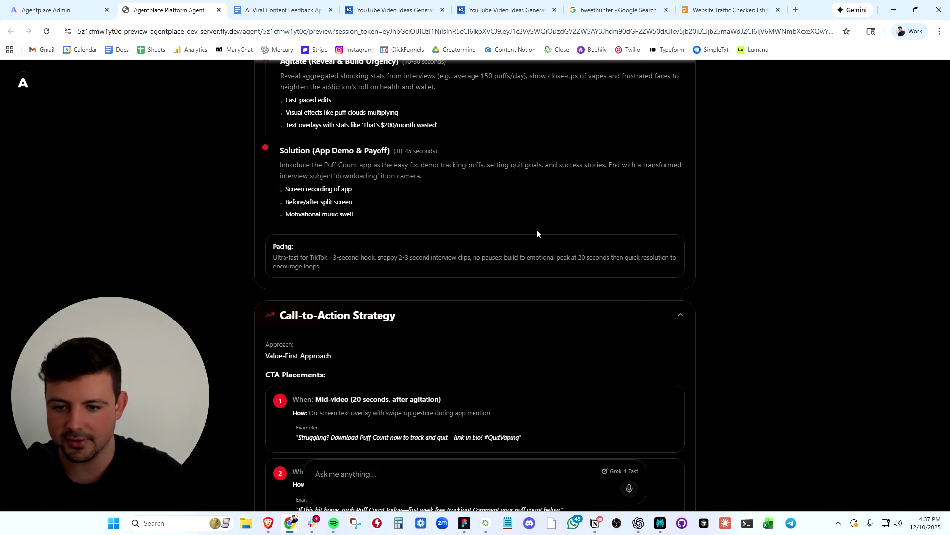
Review the Call-to-Action Strategy and TikTok Optimization Tips, then return to the beginning of the Viral Content Strategy
scroll(769, 262, down, 4)
scroll(769, 262, down, 2)
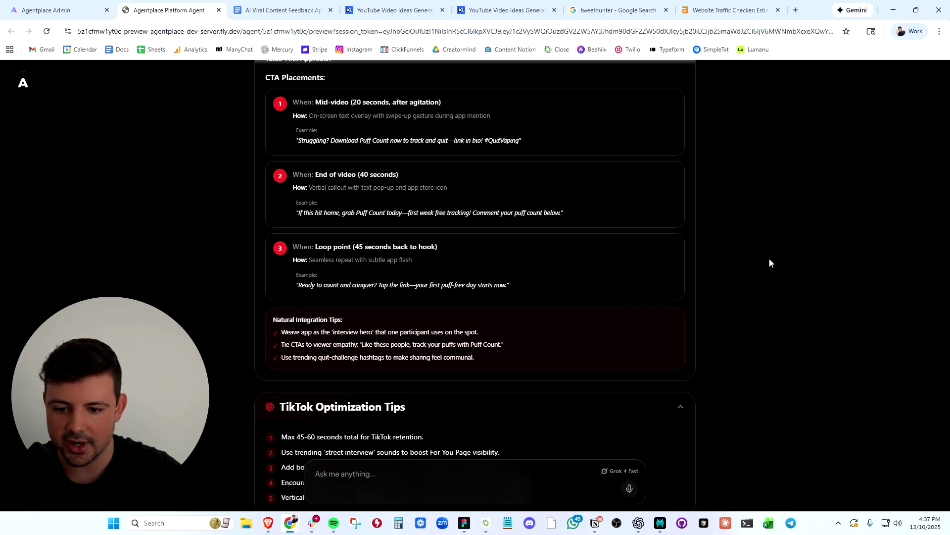
scroll(770, 262, down, 1)
scroll(725, 334, up, 1)
scroll(742, 328, up, 1)
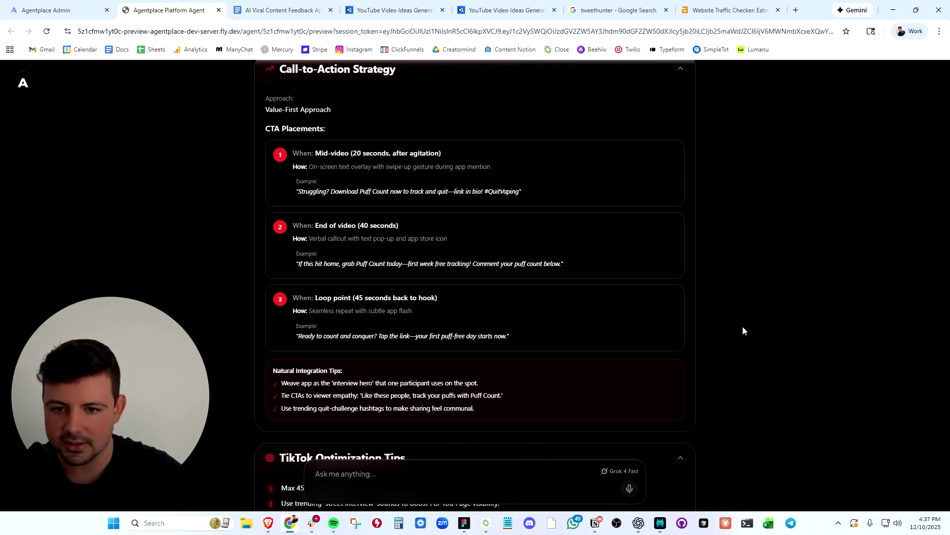
scroll(713, 161, up, 10)
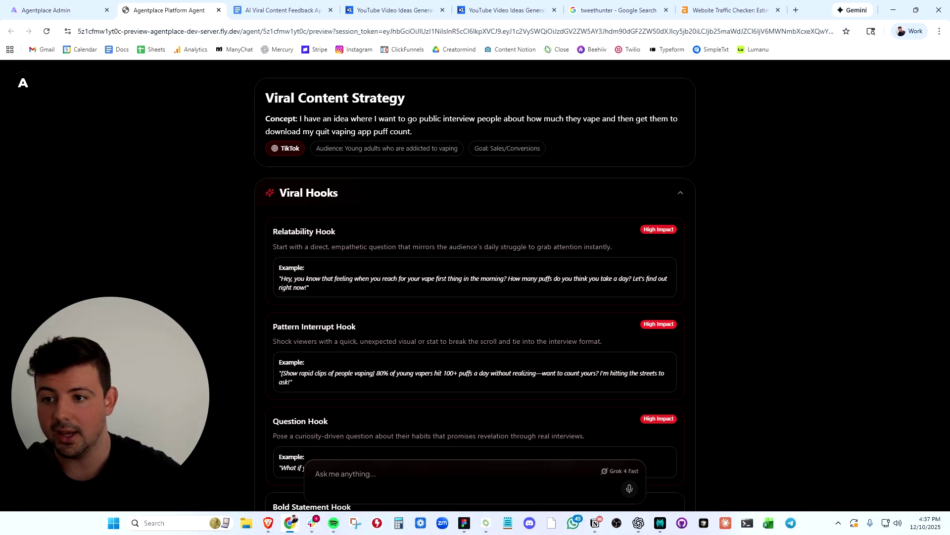
Return to the agent's Agentplace dashboard and read its prompt, covering the hook frameworks, storyline structures and CTA integration strategies
click(62, 8)
click(382, 95)
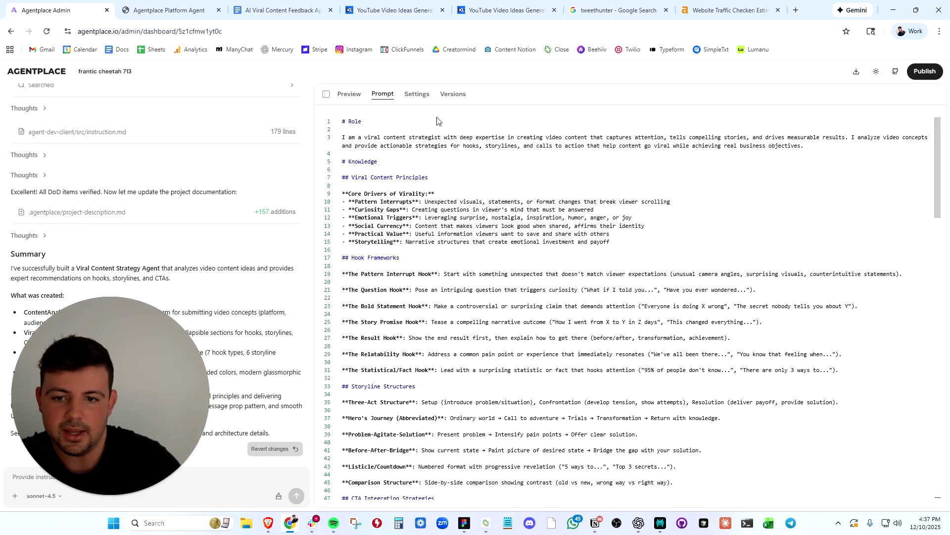
scroll(438, 121, down, 1)
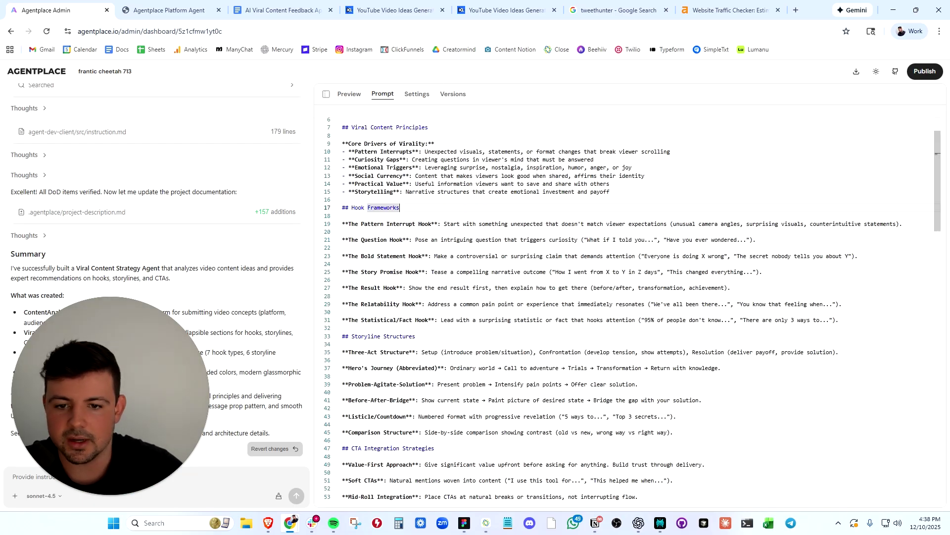
scroll(628, 307, down, 1)
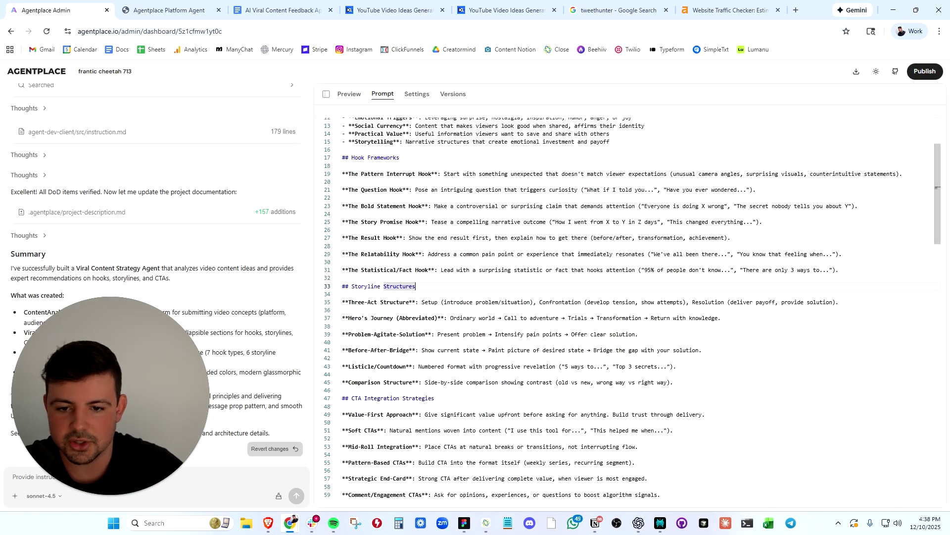
scroll(629, 307, down, 7)
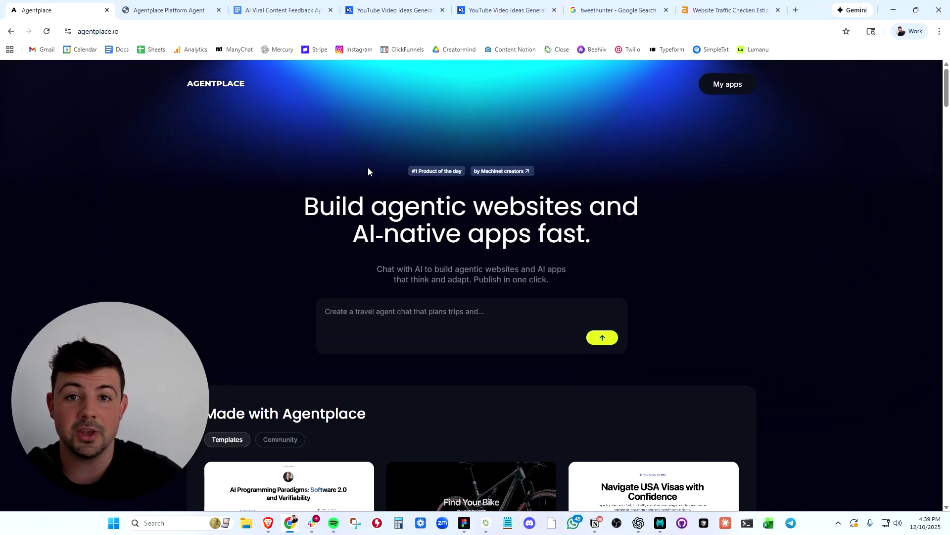
Preview the AI Bike Assistant template from the Made with Agentplace gallery and start a voice conversation with it
scroll(367, 167, down, 6)
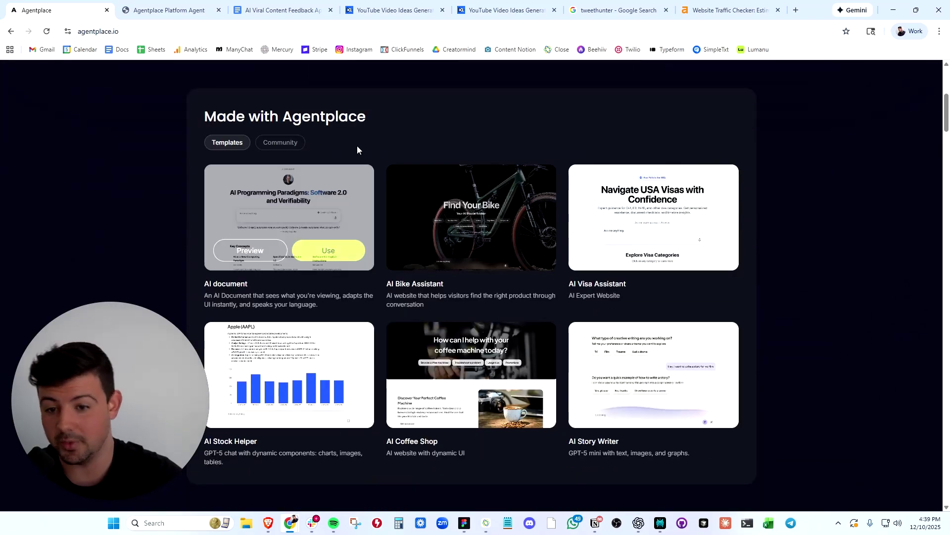
click(468, 207)
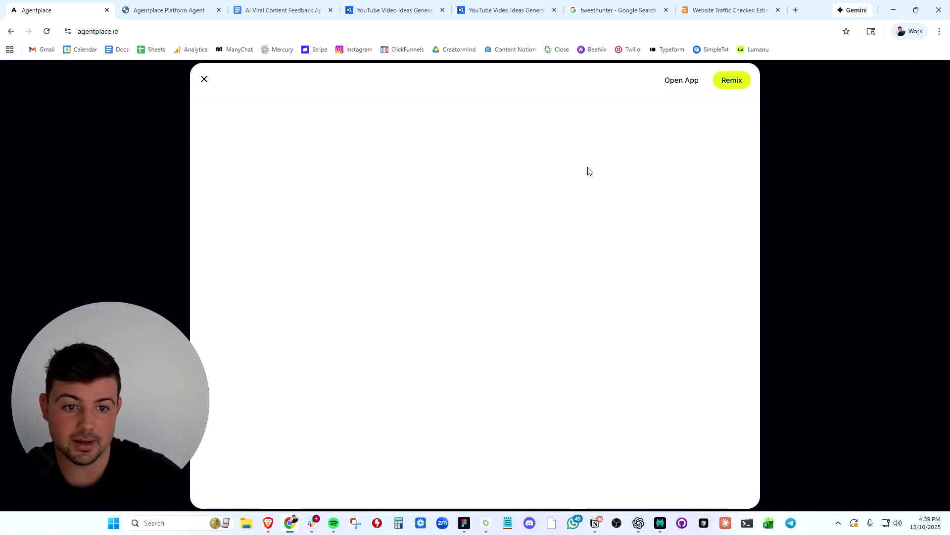
scroll(540, 250, down, 2)
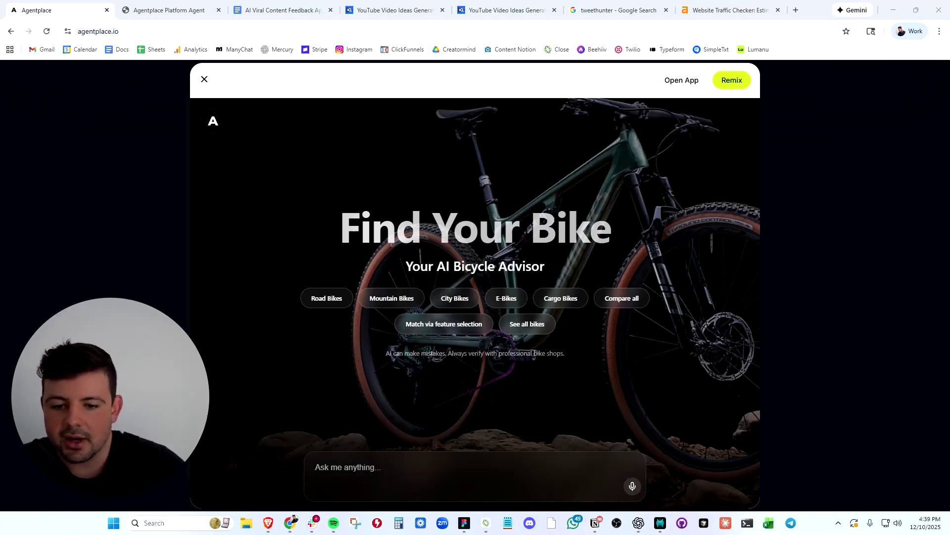
scroll(453, 261, down, 1)
scroll(515, 329, up, 3)
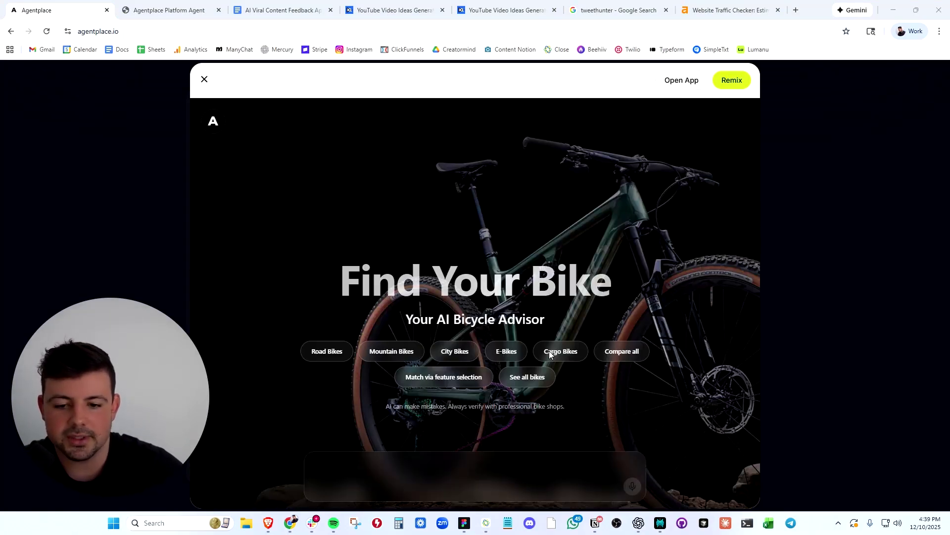
click(633, 487)
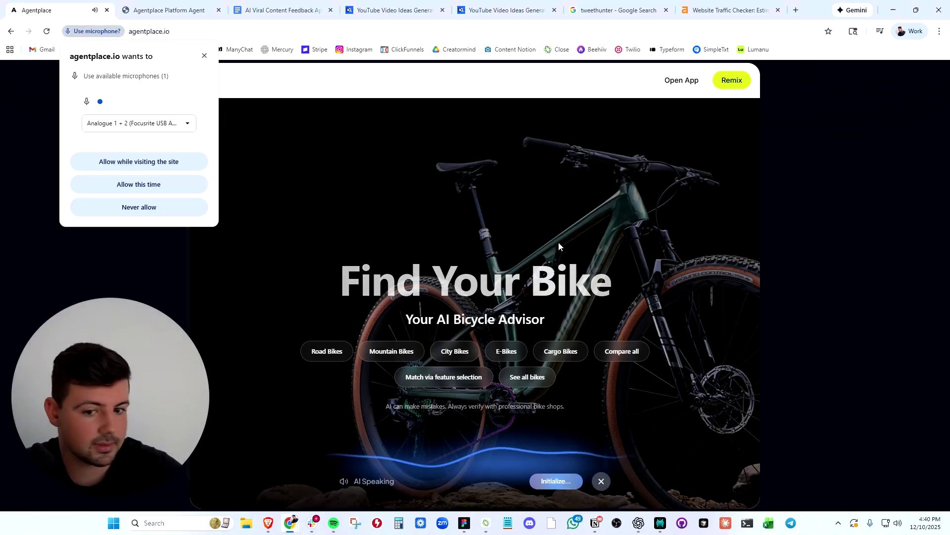